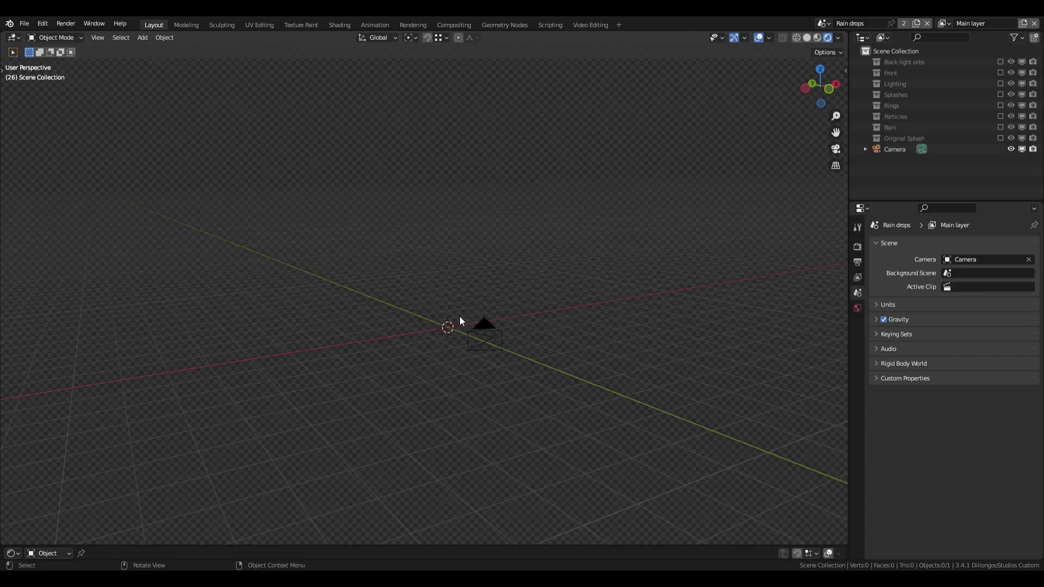
Set the scene's color management view transform to Standard in the render settings
middle_drag(460, 320, 443, 318)
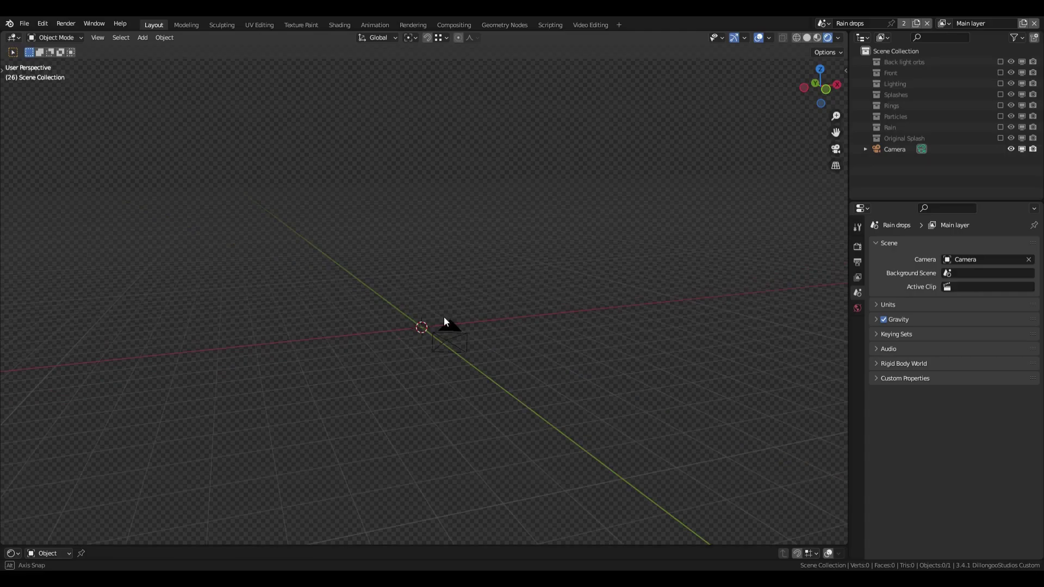
click(856, 249)
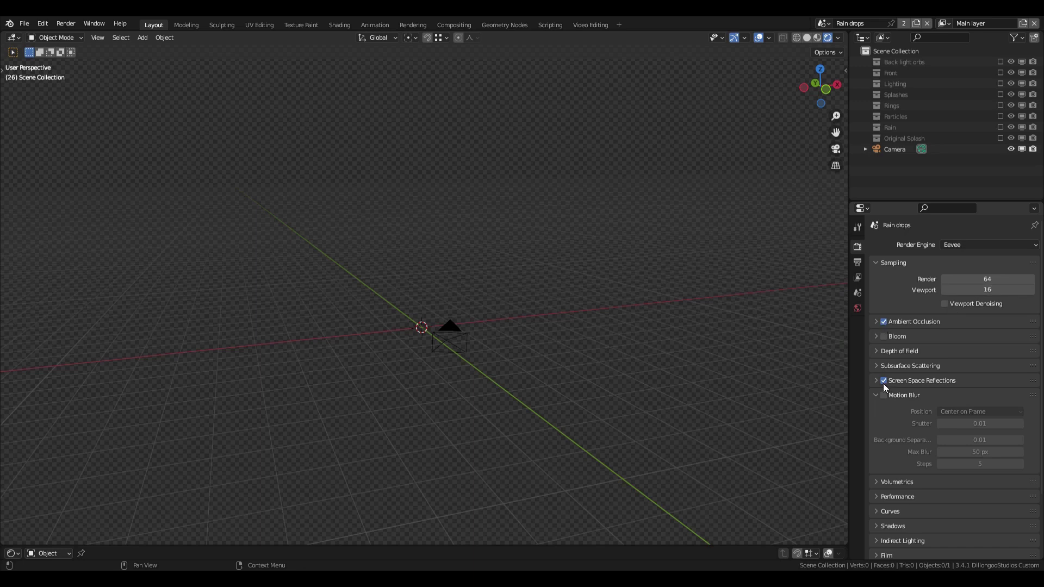
scroll(900, 379, down, 3)
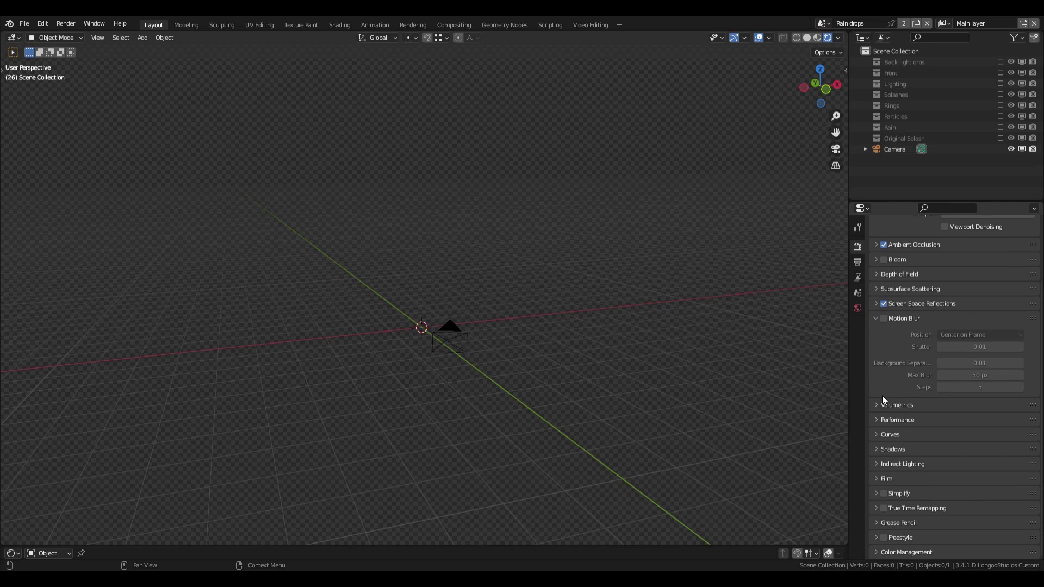
click(903, 551)
scroll(905, 445, down, 4)
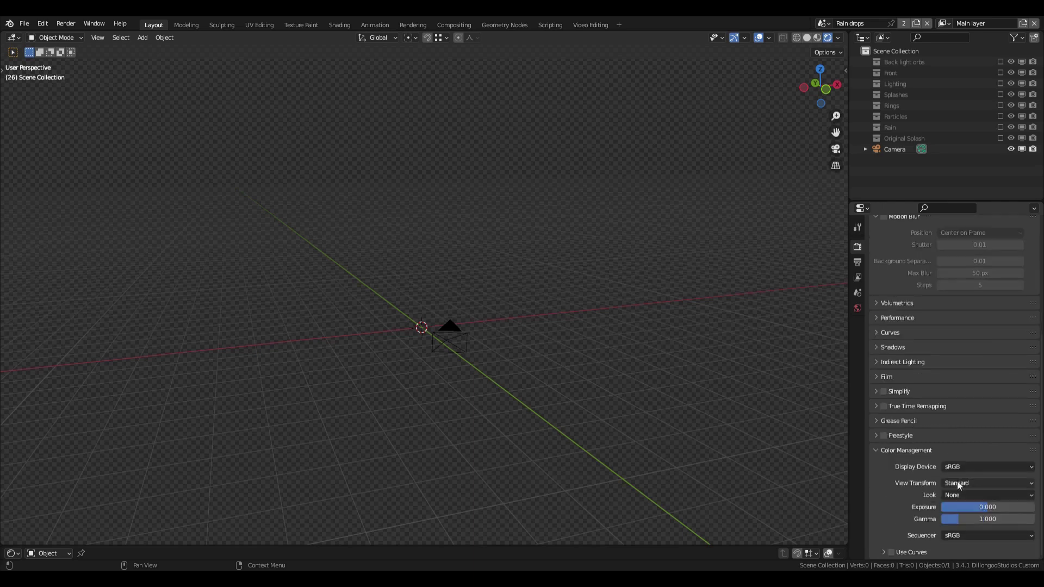
click(974, 482)
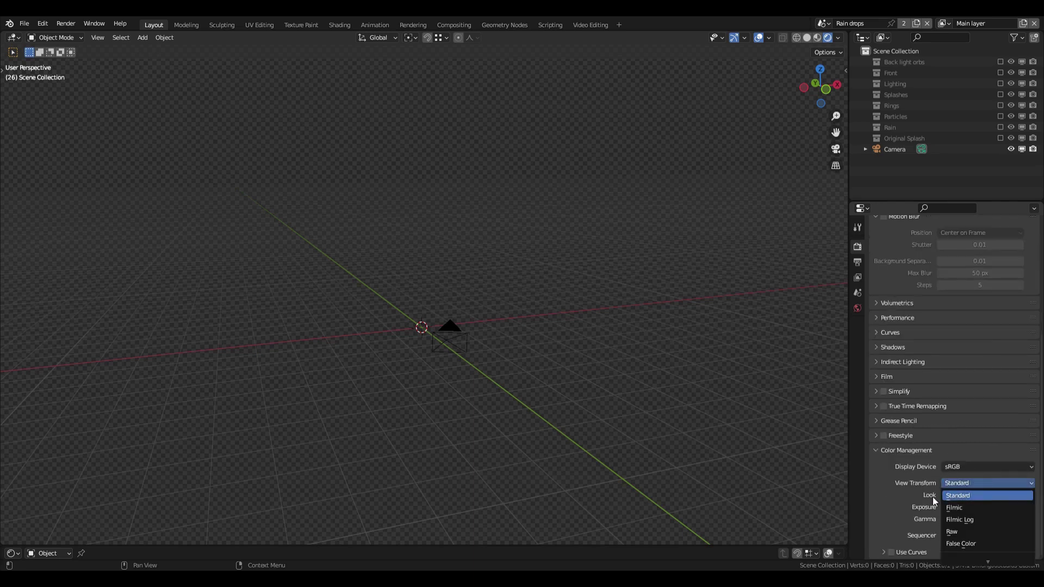
click(968, 496)
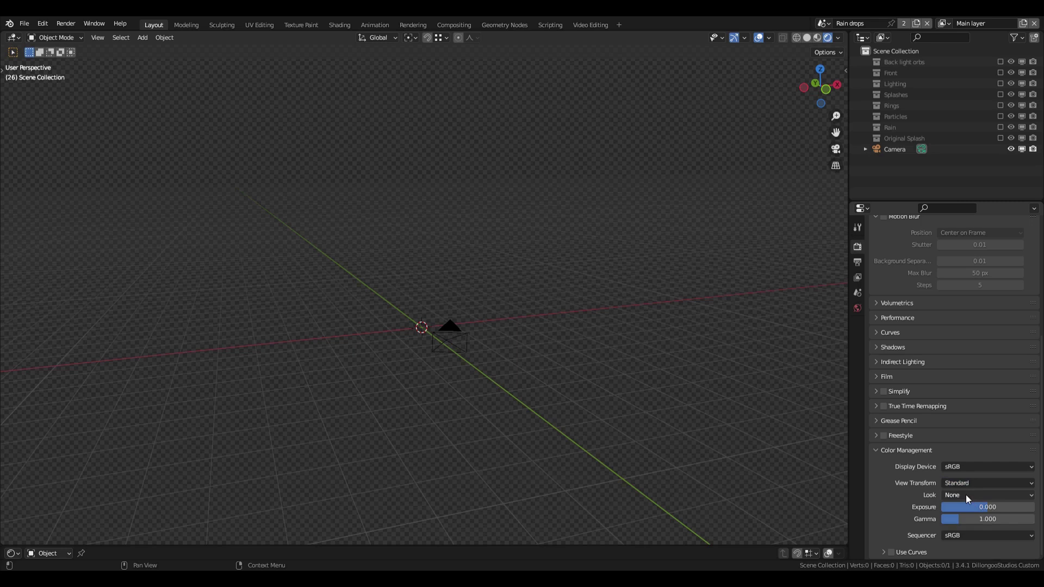
Set the render output file format to JPEG
click(857, 263)
scroll(913, 357, up, 8)
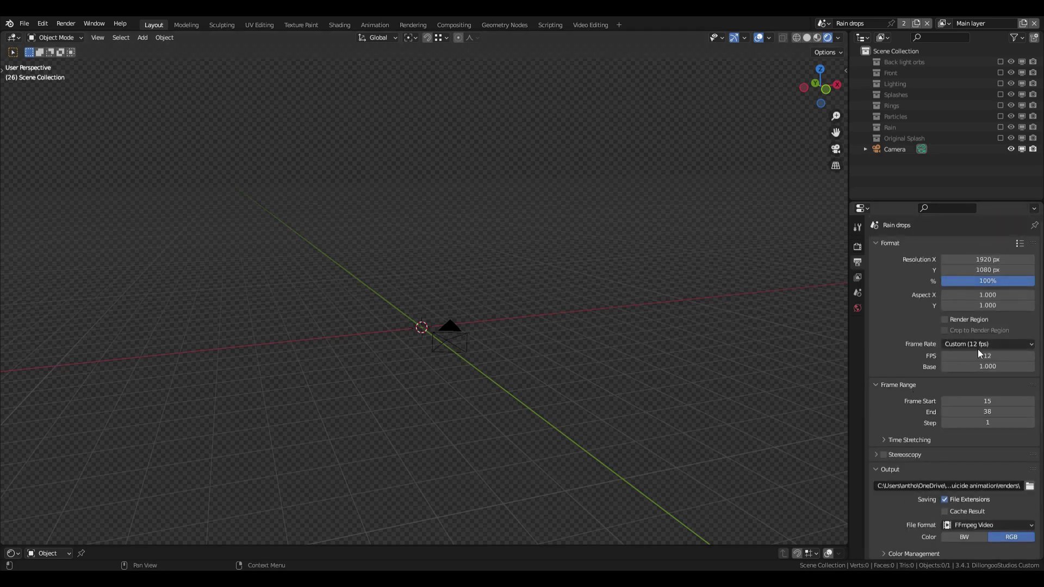
scroll(912, 341, down, 5)
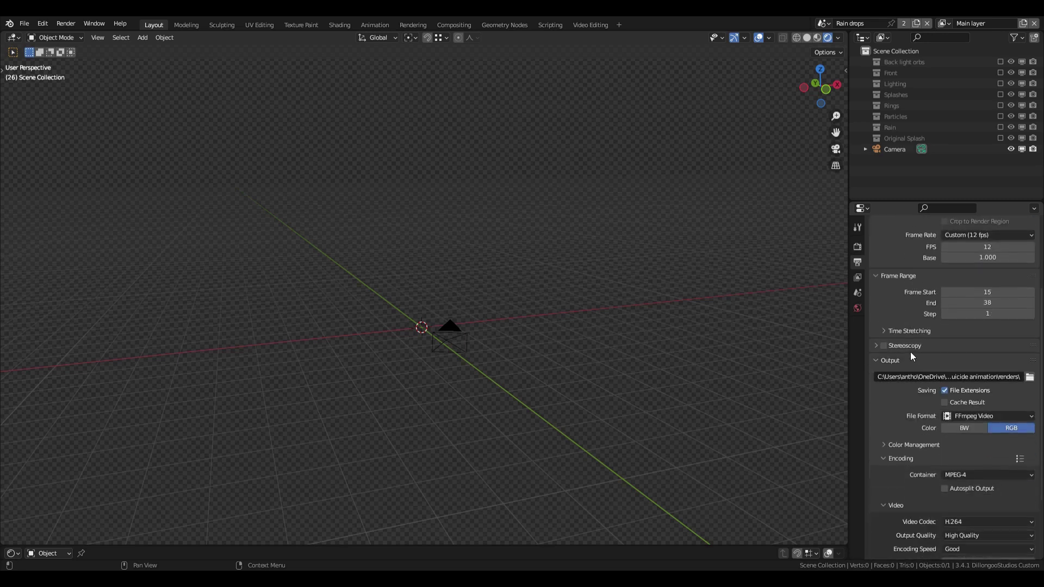
click(980, 419)
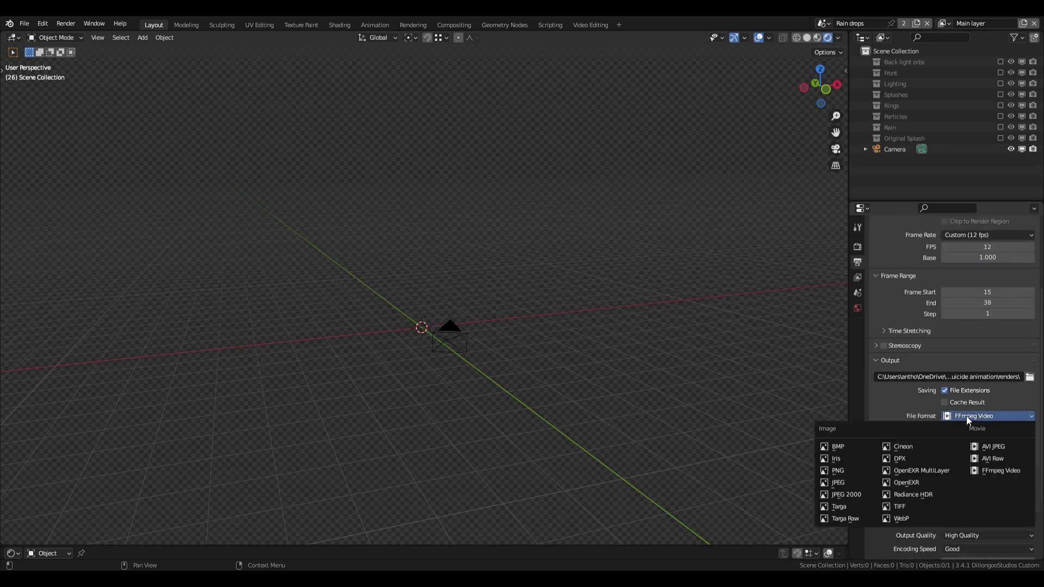
click(853, 481)
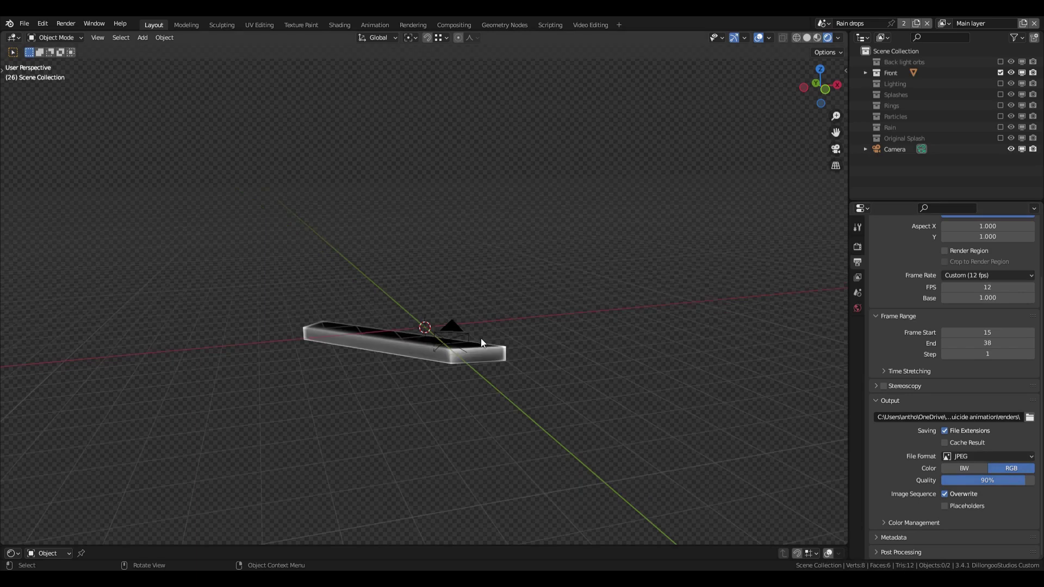
Select the camera and review its lens and depth of field settings
scroll(453, 360, up, 6)
click(498, 320)
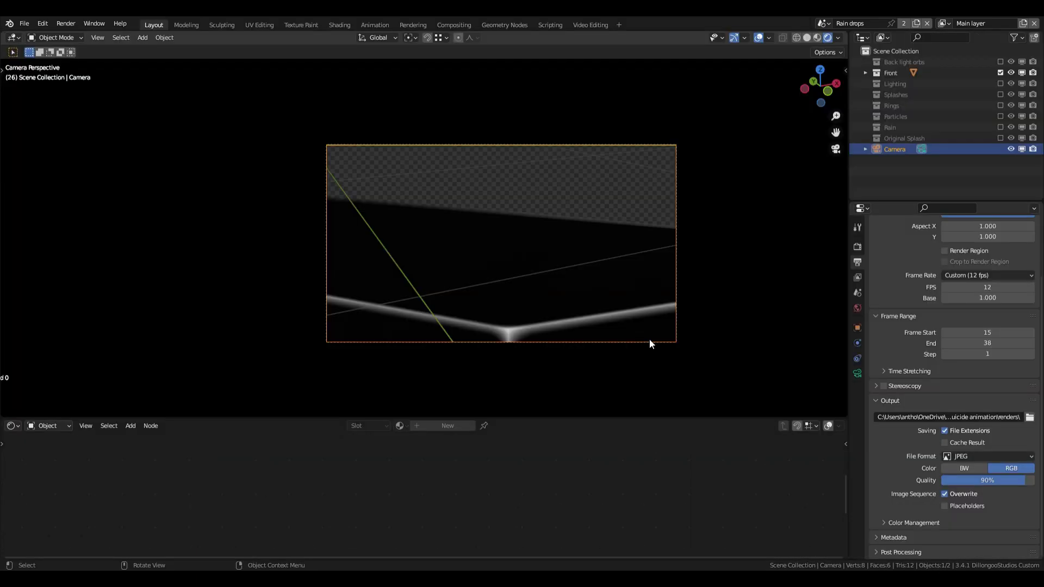
click(856, 372)
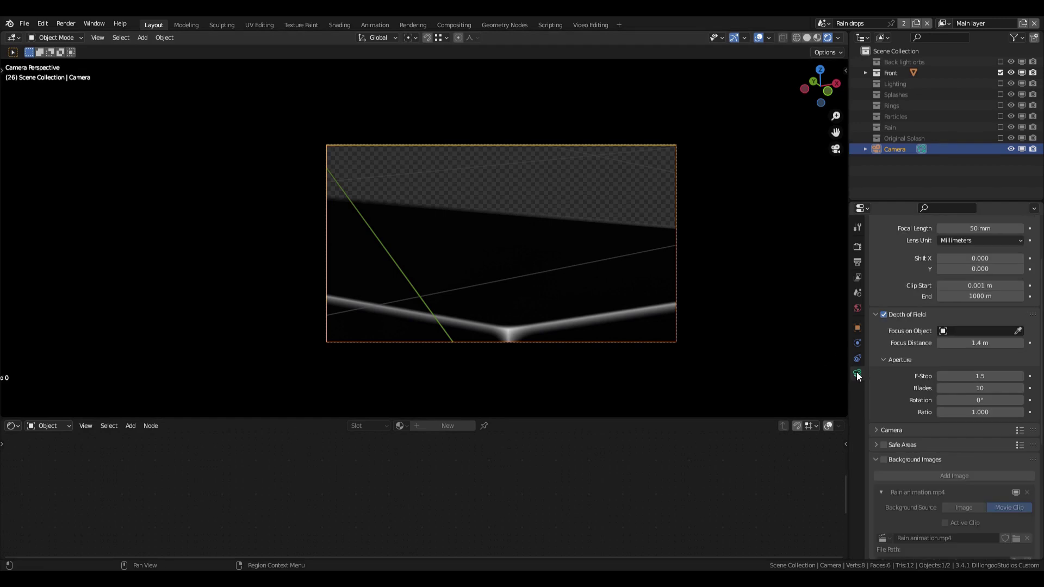
scroll(901, 299, up, 3)
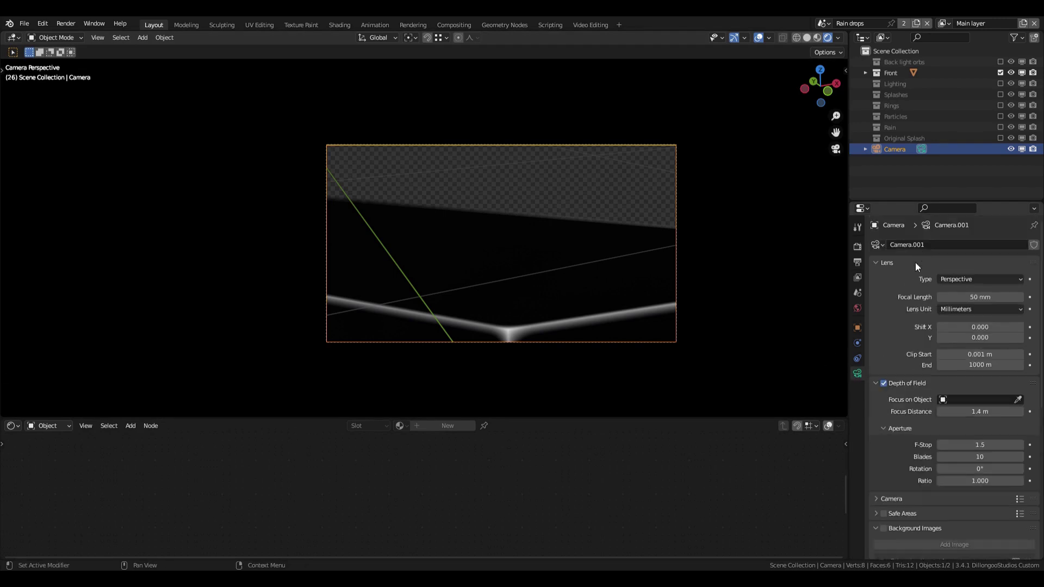
scroll(917, 326, down, 3)
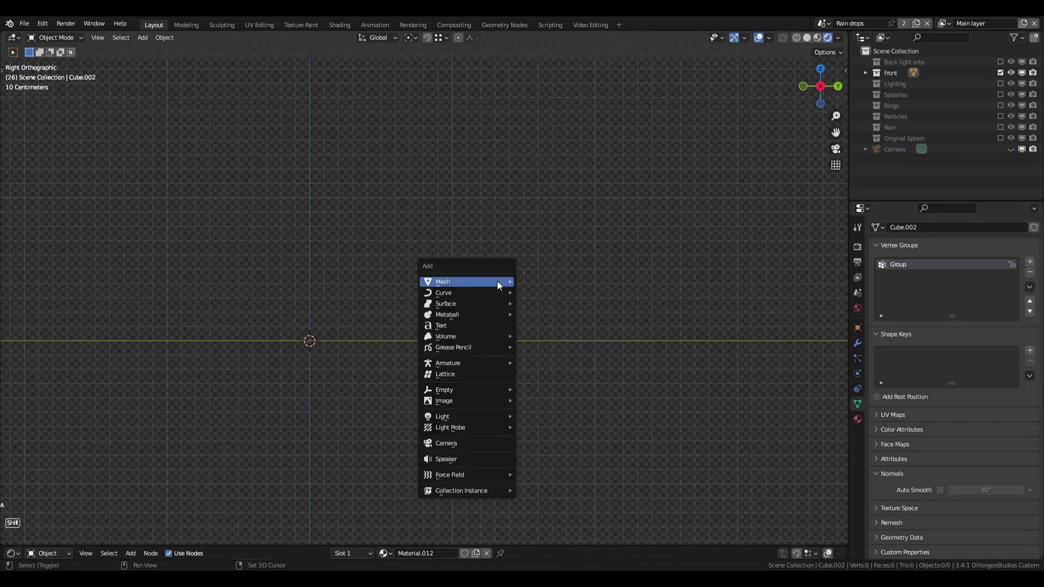
Add a 2 m cube at the world origin and show the viewport in wireframe
mouse_move(497, 282)
click(605, 292)
shift+middle_drag(614, 338, 735, 294)
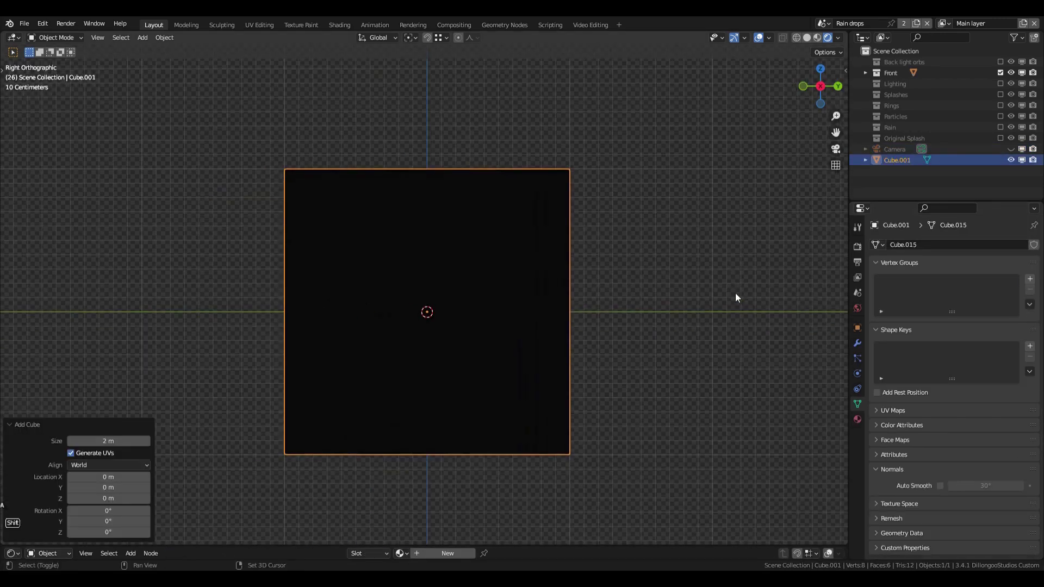
click(796, 38)
Apply the Quick Liquid effect to the cube
click(165, 37)
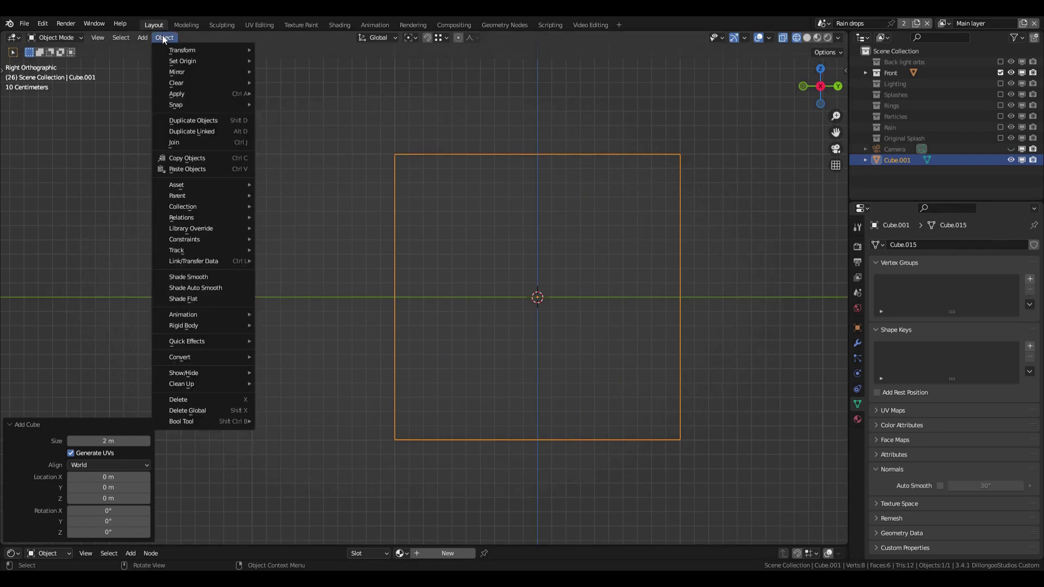
mouse_move(200, 348)
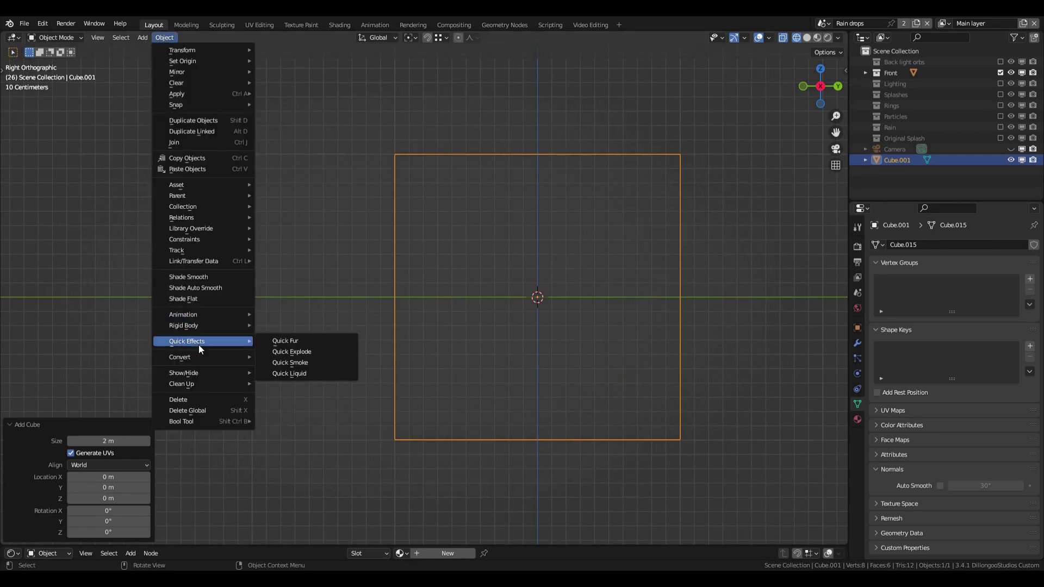
click(289, 373)
Scale the liquid domain down to slightly wider than the cube and raise it about 1.52 m along Z
scroll(517, 315, down, 2)
key(s)
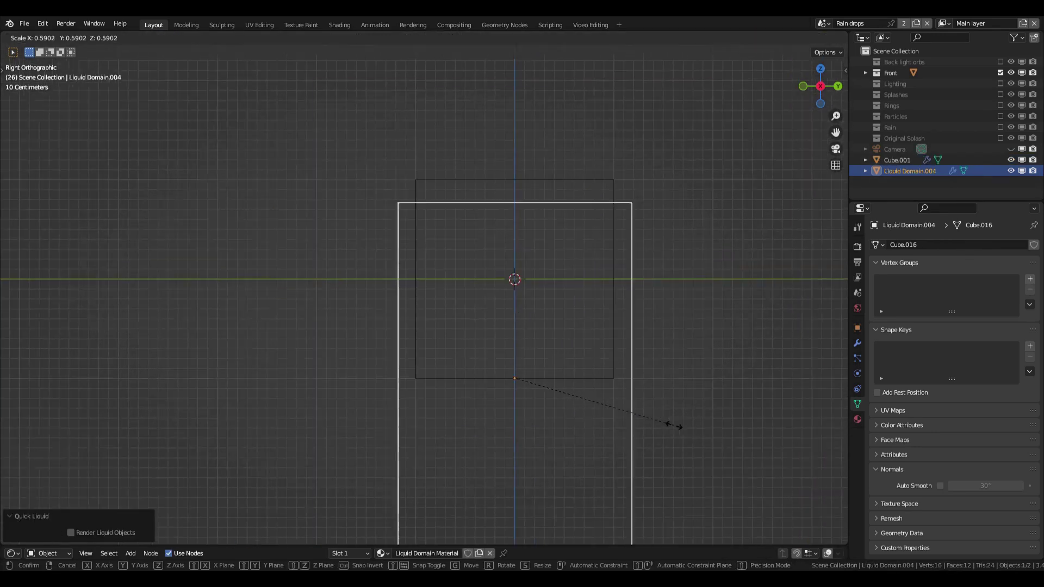
click(664, 426)
key(g)
key(z)
click(682, 279)
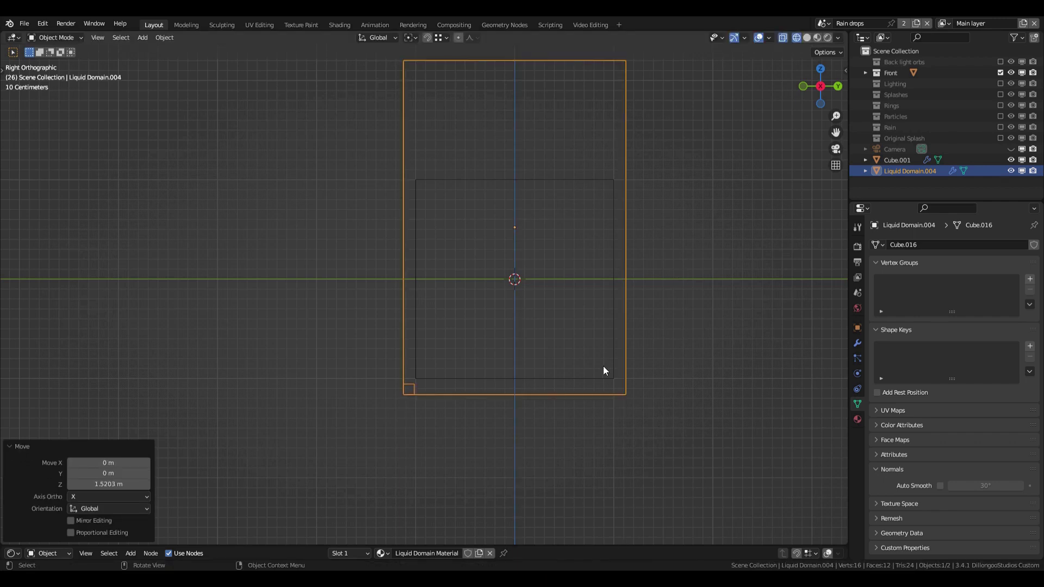
Flatten the cube to about 0.27 of its height along Z and lower it to just above the domain's floor
click(602, 366)
click(594, 376)
key(s)
key(z)
click(566, 315)
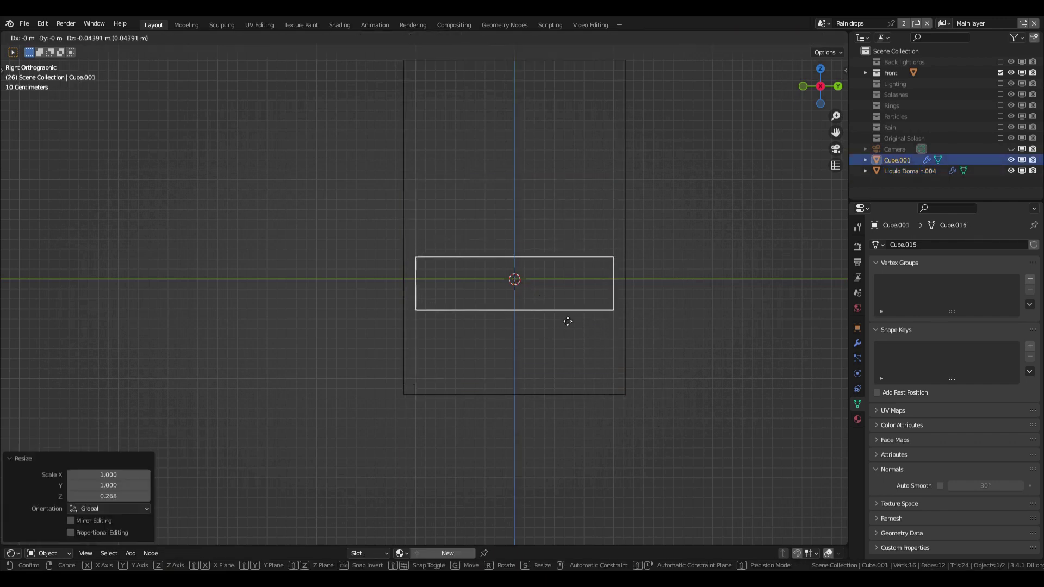
key(g)
key(z)
click(571, 387)
Enlarge the lower editor area, change it to the Dope Sheet, and go to frame 15
drag(518, 551, 518, 448)
click(12, 454)
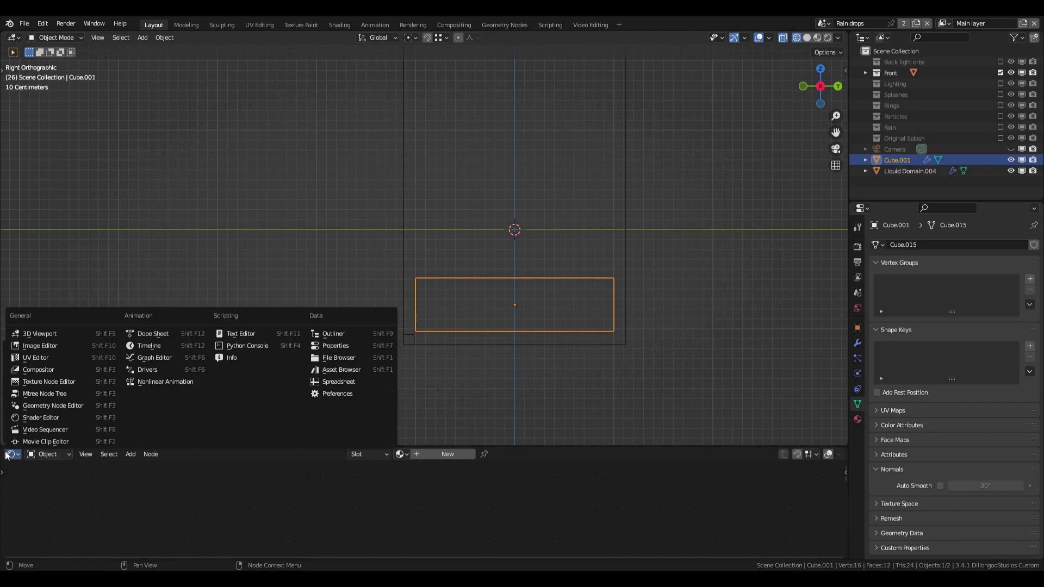
click(150, 340)
click(268, 470)
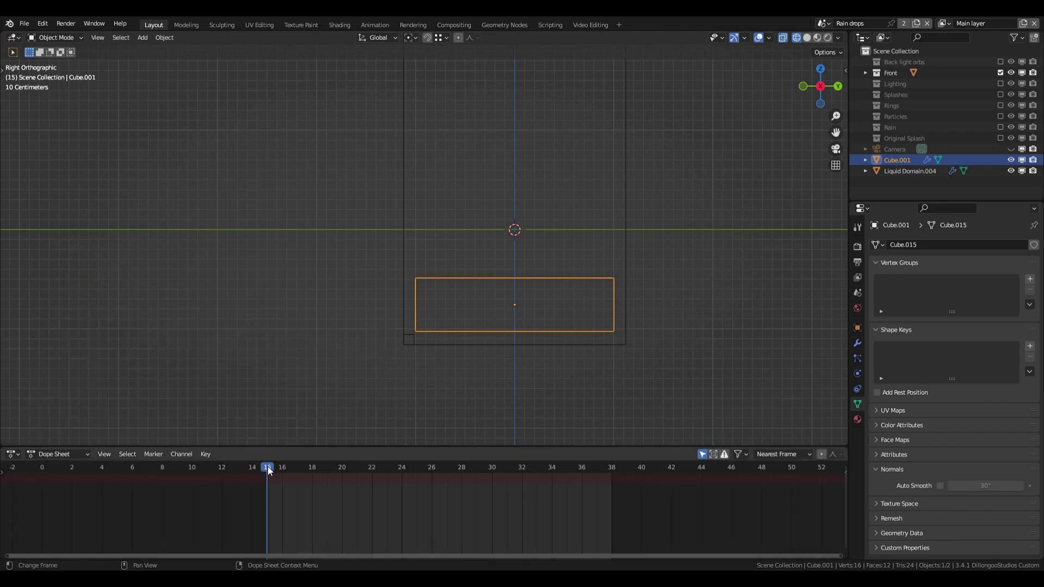
Keep the frame rate at 12 fps, set the start frame to 1, and jump to the first frame
click(859, 263)
click(979, 356)
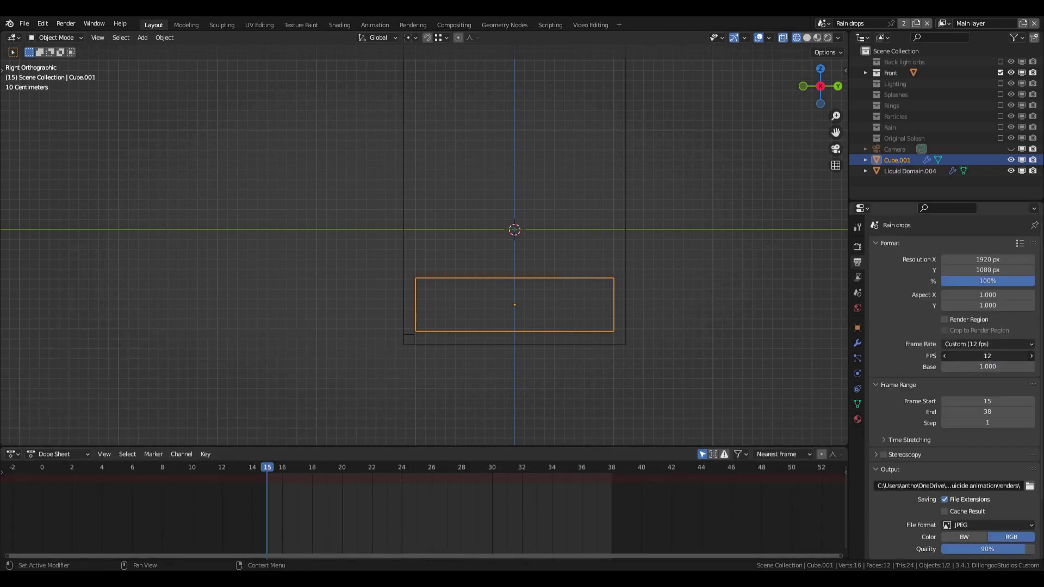
key(Return)
click(977, 402)
text(1)
key(Return)
key(shift+Left)
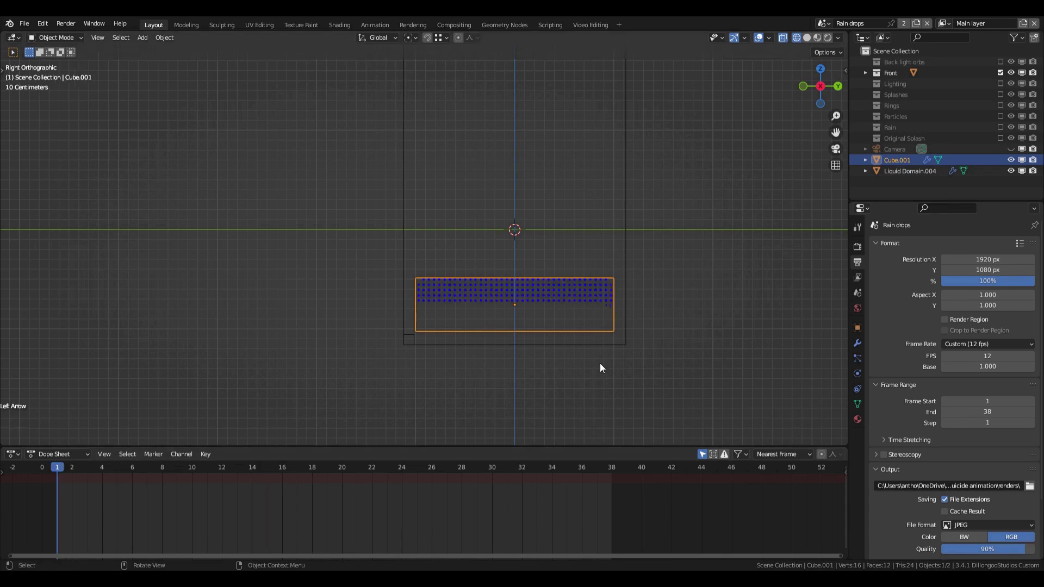
Select the liquid domain and set its fluid resolution divisions to 64
shift+middle_drag(510, 287, 530, 298)
click(547, 246)
shift+middle_drag(547, 247, 549, 262)
key(shift+a)
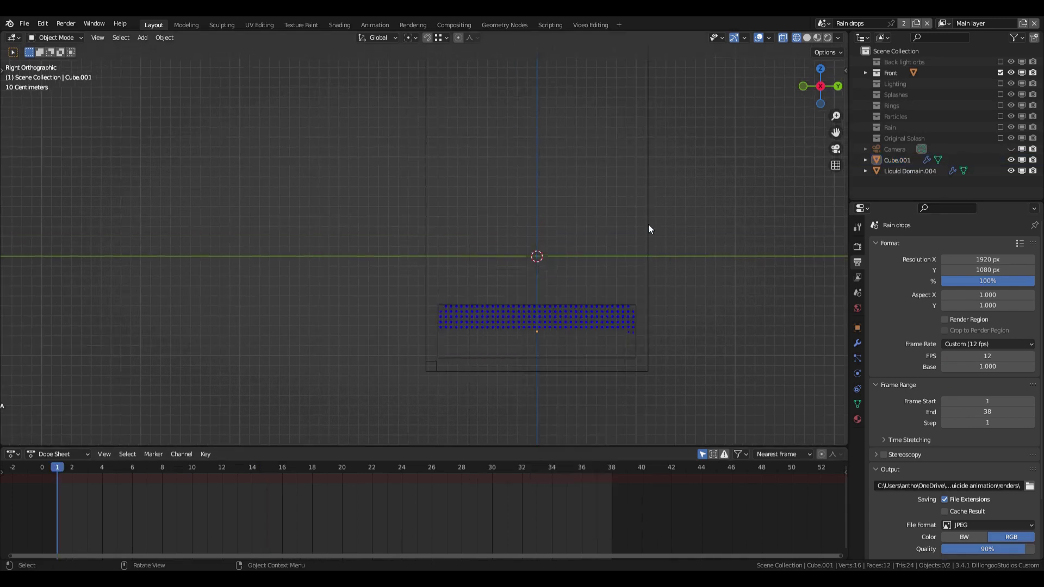
click(648, 224)
click(858, 374)
double_click(962, 362)
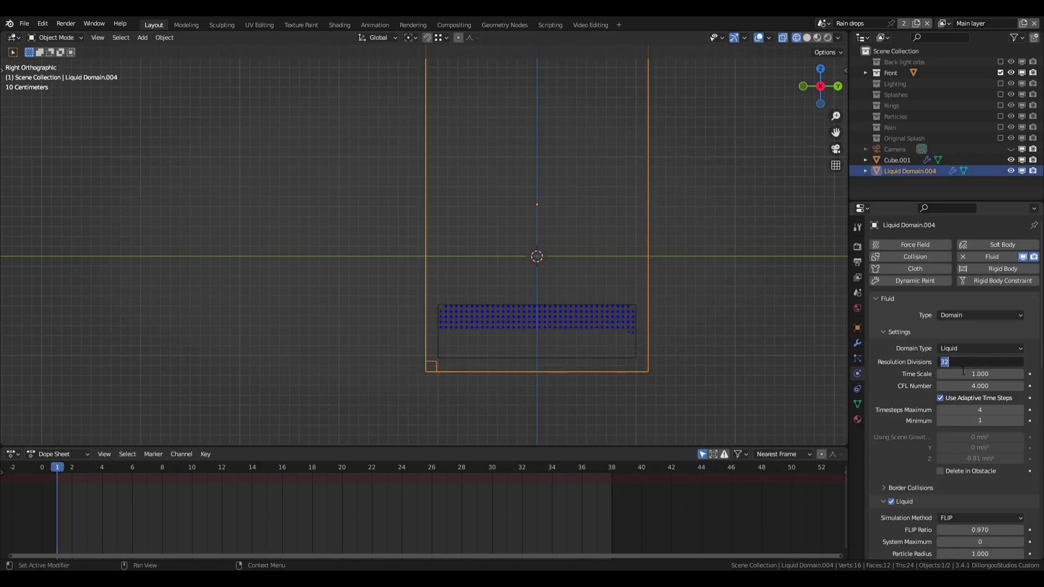
key(Return)
Set the domain's liquid simulation method to APIC and its narrow band width to 10
scroll(913, 378, down, 6)
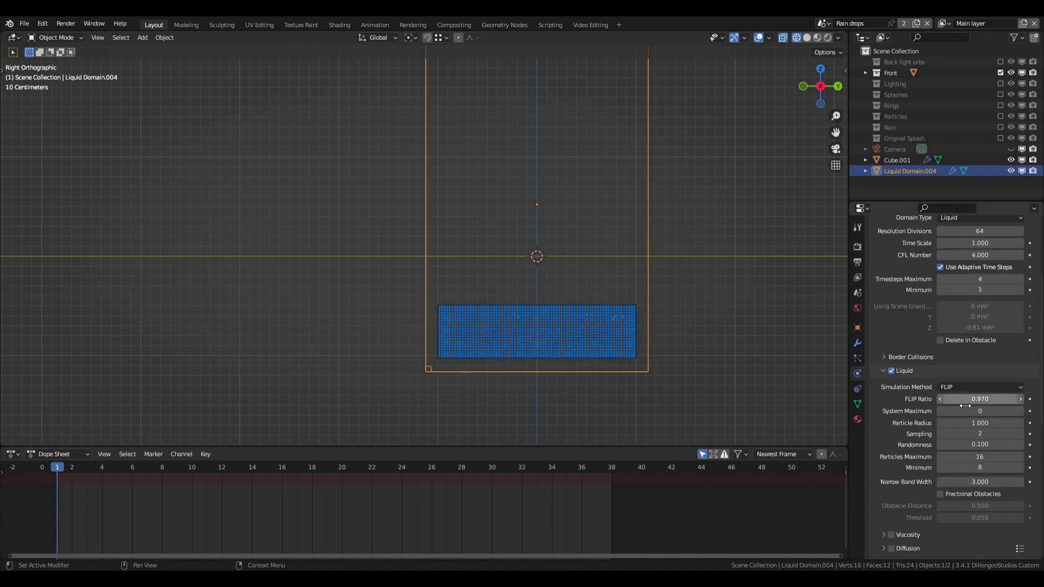
click(973, 387)
click(961, 412)
double_click(975, 471)
text(10)
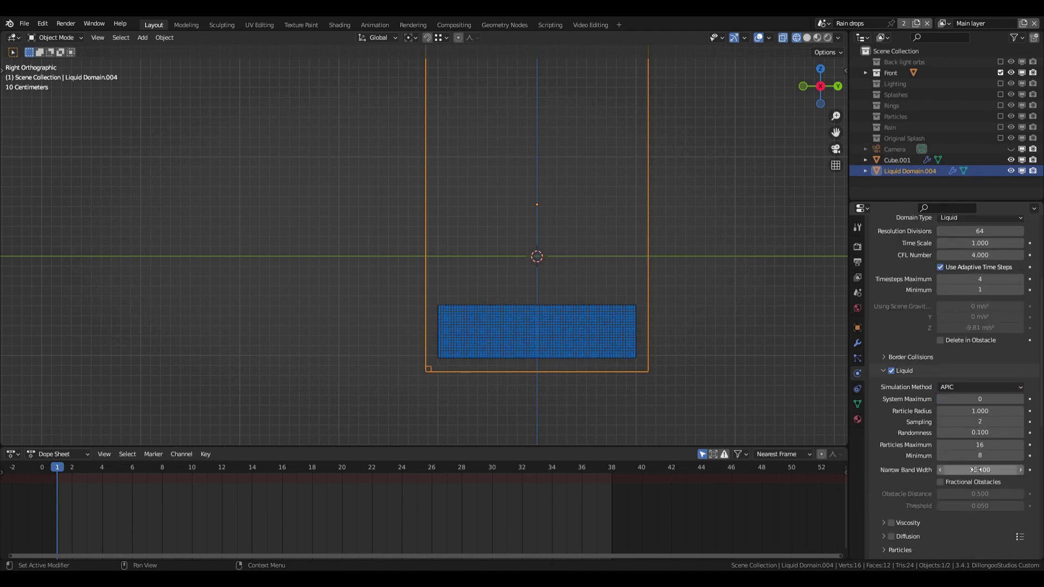
Add an ico sphere scaled to about 0.053 and insert a Location, Rotation & Scale keyframe for it at frame 1
key(shift+a)
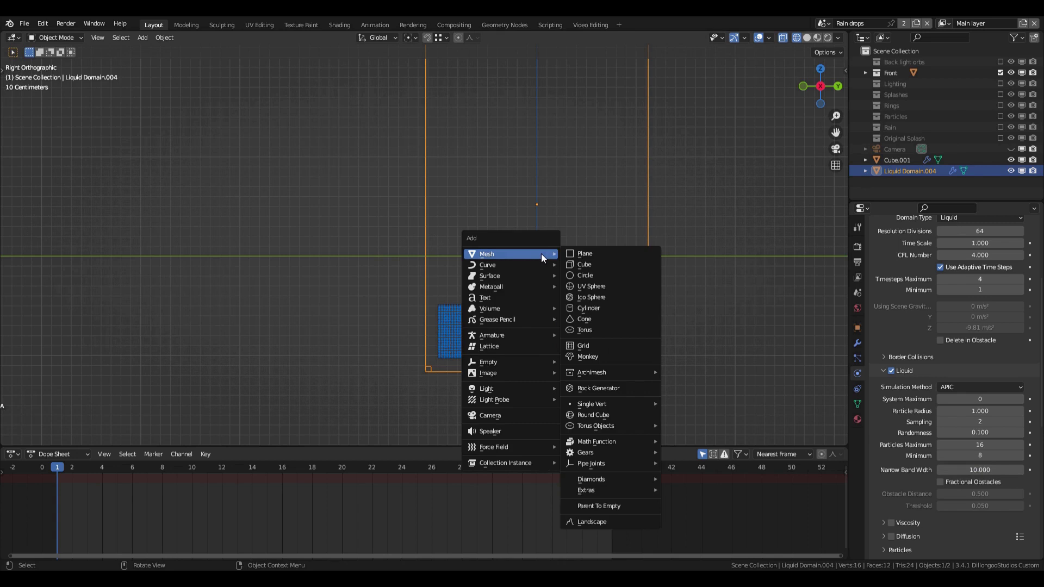
click(596, 299)
key(s)
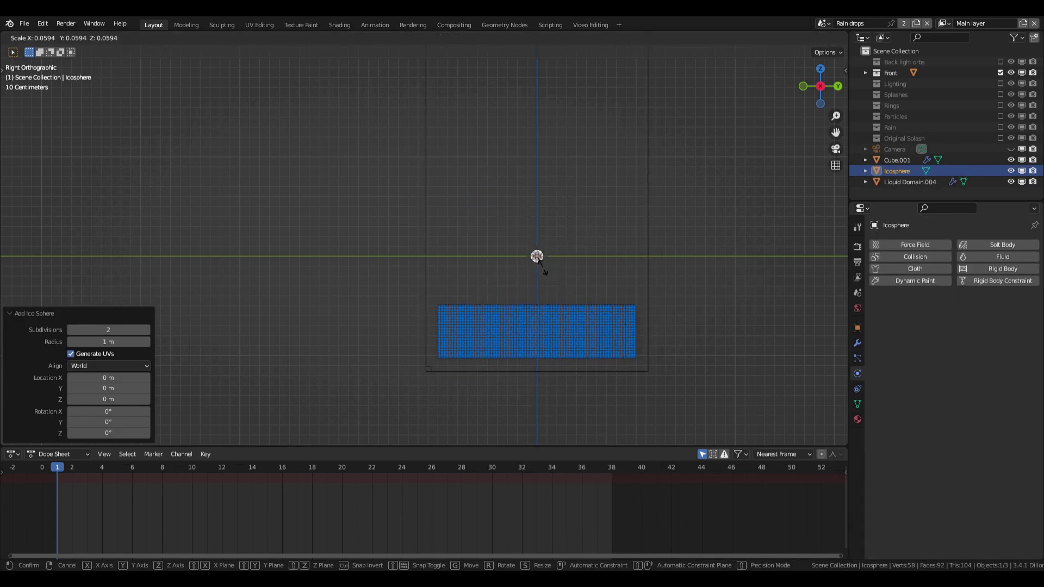
click(542, 268)
key(i)
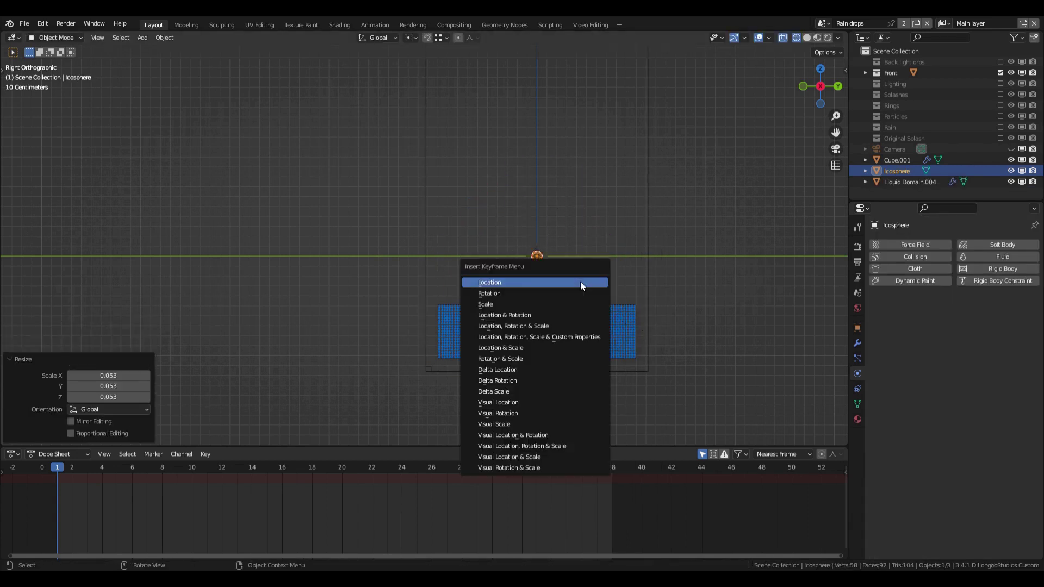
click(563, 325)
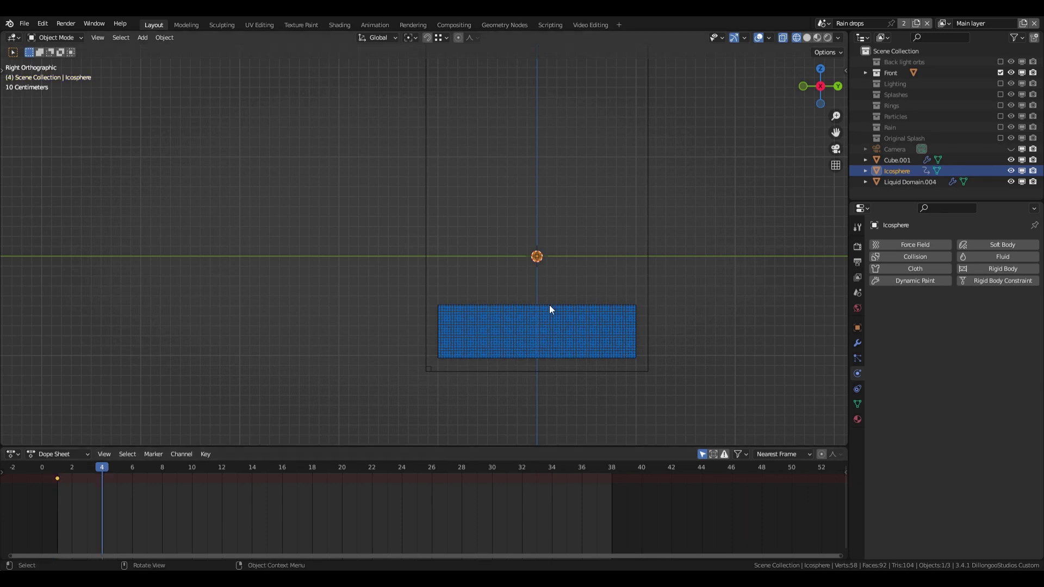
At frame 4, move the ico sphere about 1.5 m down along Z and insert a Location, Rotation & Scale keyframe
key(g)
key(z)
click(619, 438)
key(i)
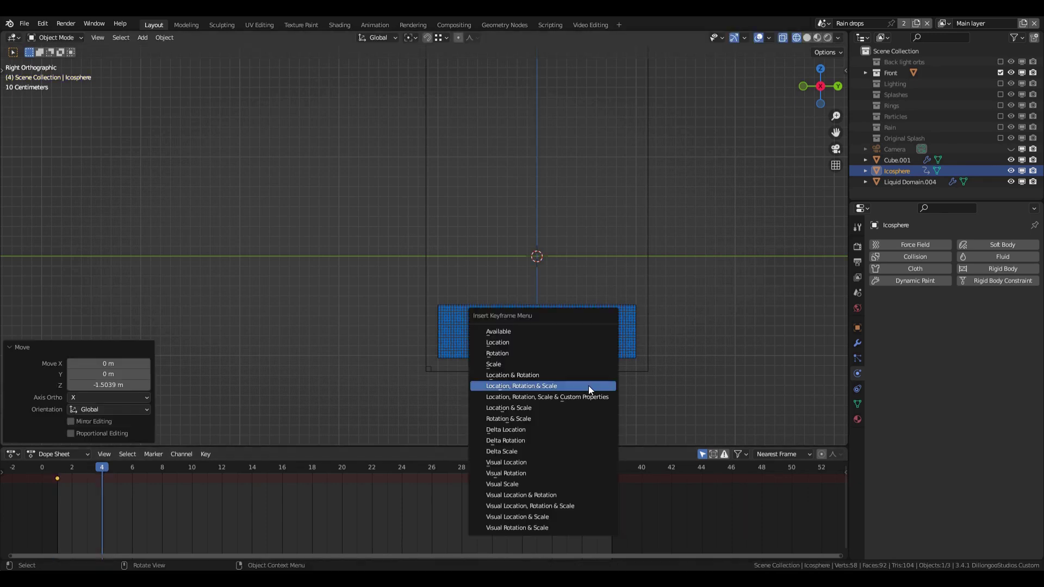
click(588, 386)
Step through the ico sphere's falling animation and return to frame 1
key(shift+Left)
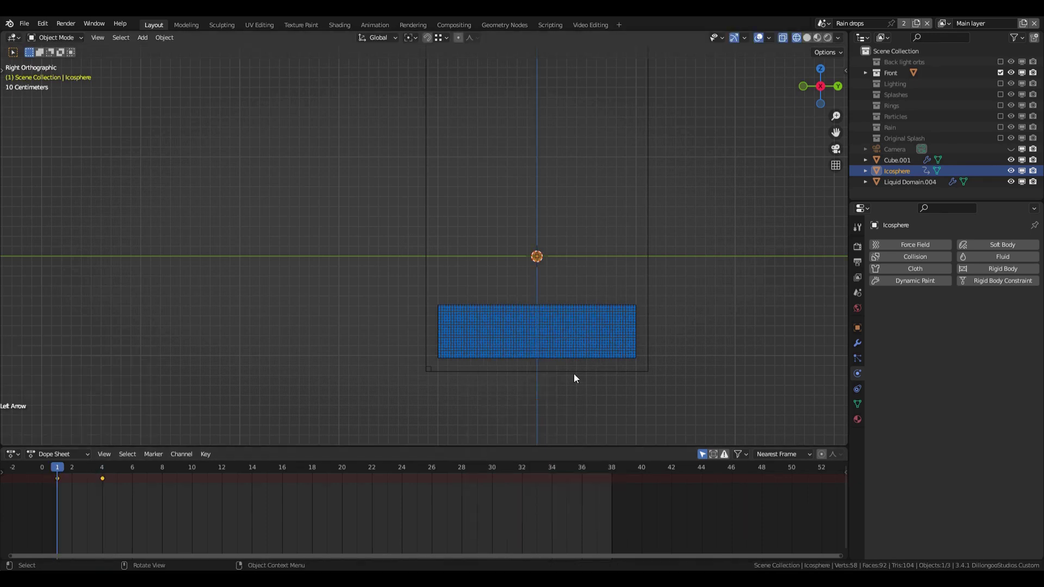
key(Right)
key(Right)
key(shift+Down)
key(shift+Left)
Make the ico sphere a fluid collision effector with 10 sampling substeps and a surface thickness of 0.2
click(998, 257)
click(970, 316)
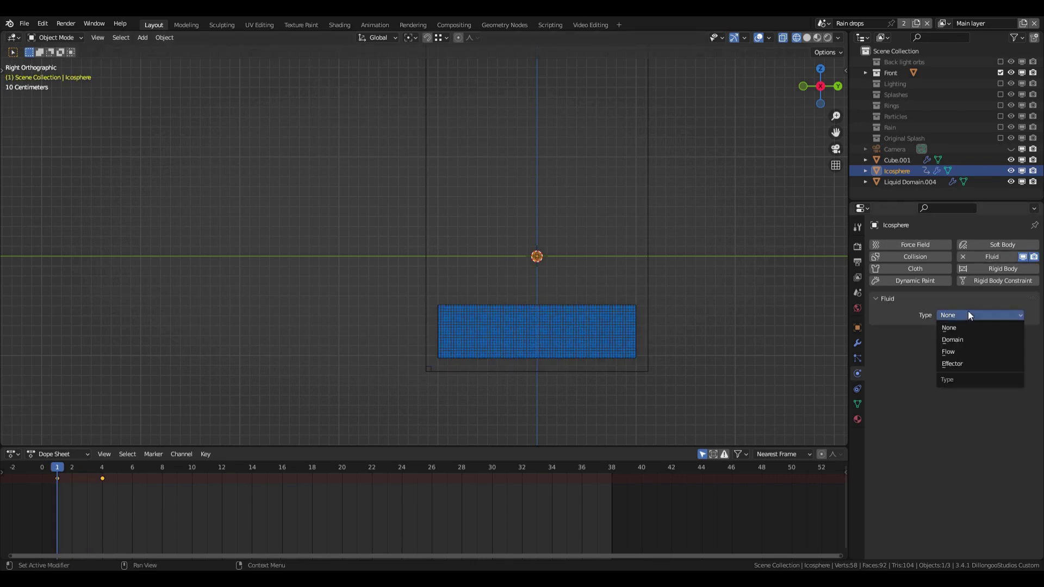
click(959, 364)
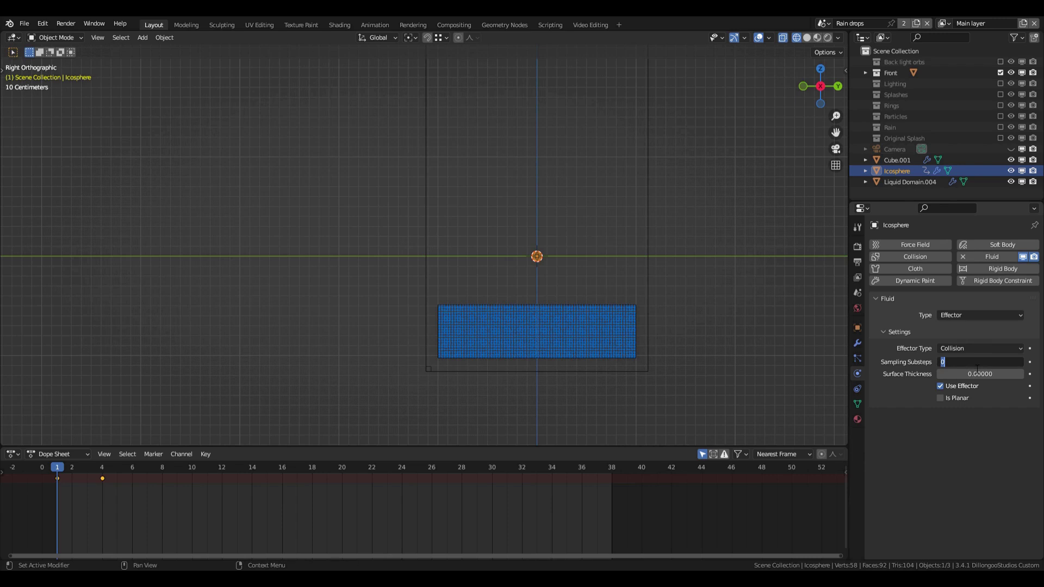
click(982, 378)
key(Return)
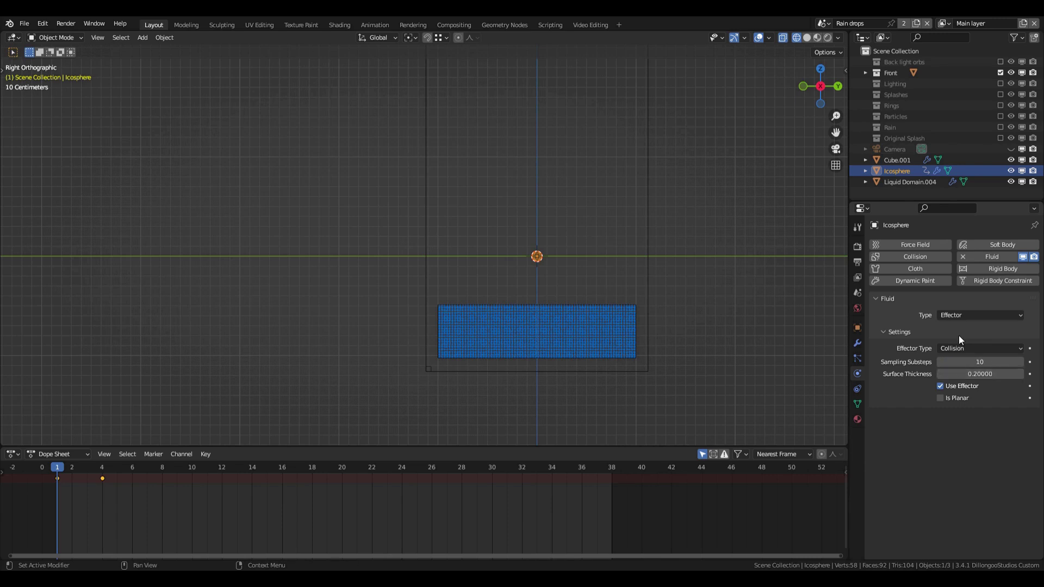
Add a force field to the ico sphere with strength 60 and a maximum distance of 0.18 m
shift+middle_drag(559, 297, 527, 305)
click(907, 247)
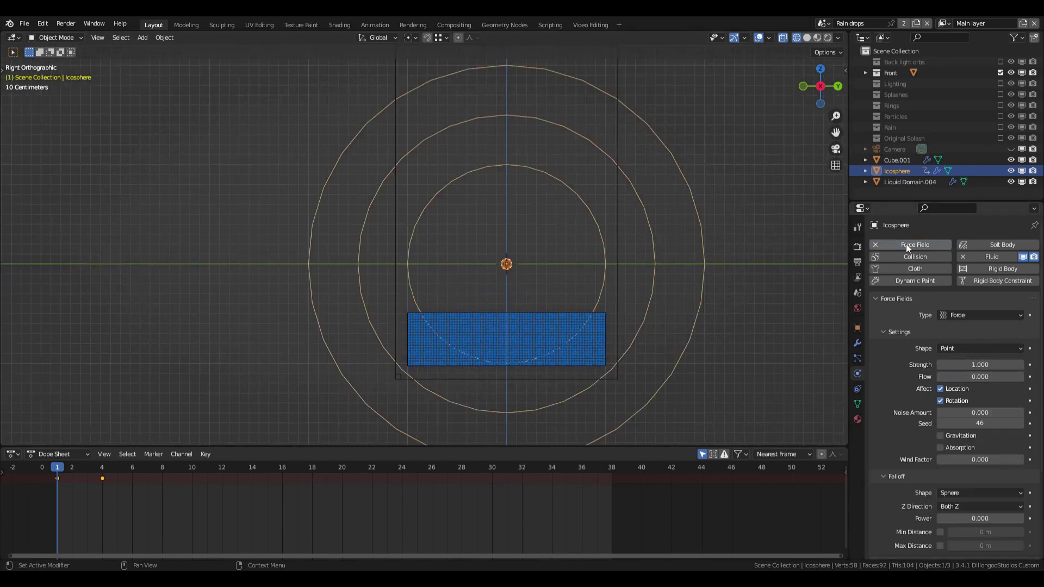
scroll(971, 380, down, 3)
click(969, 300)
text(6)
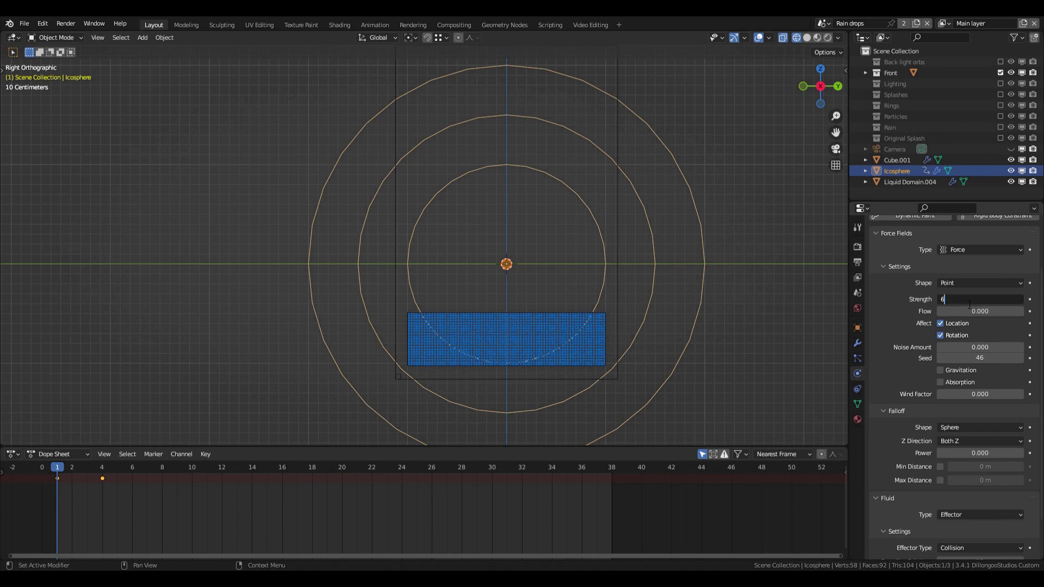
text(0)
key(Return)
click(940, 481)
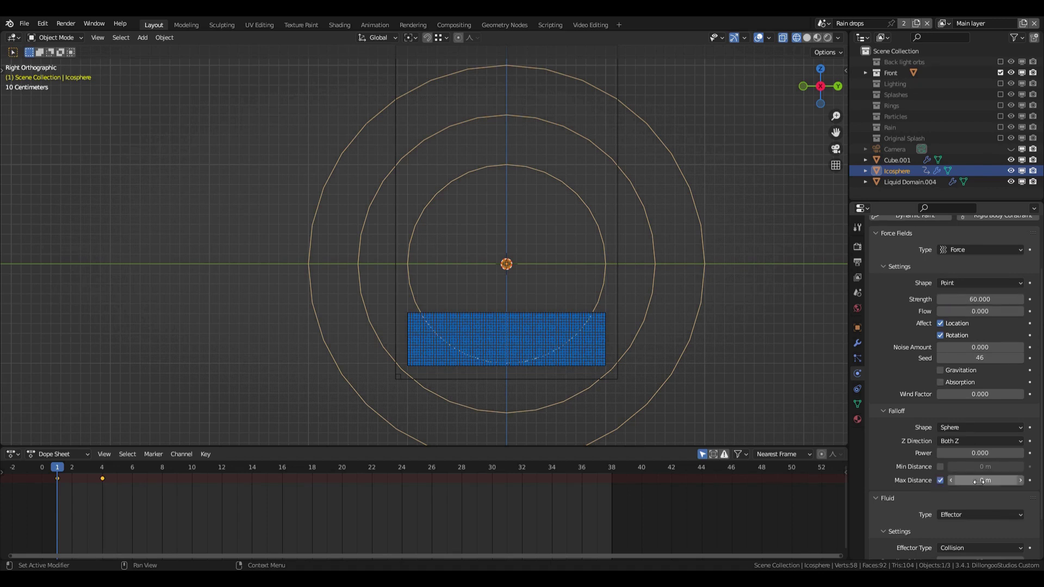
click(977, 481)
key(Return)
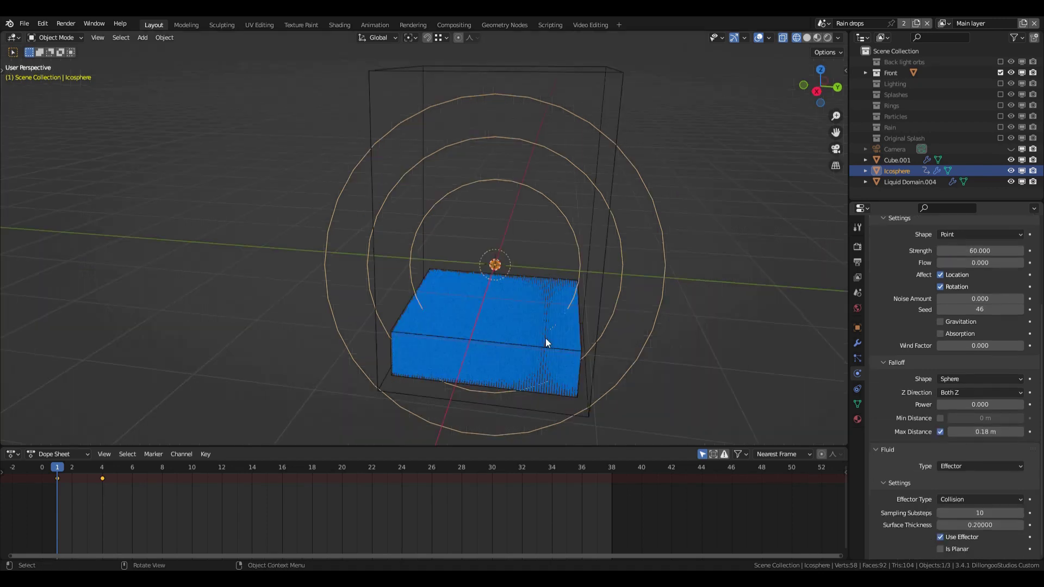
Step through the first frames of the particle splash from several angles and return to frame 1
key(Right)
key(Right)
middle_drag(531, 332, 492, 306)
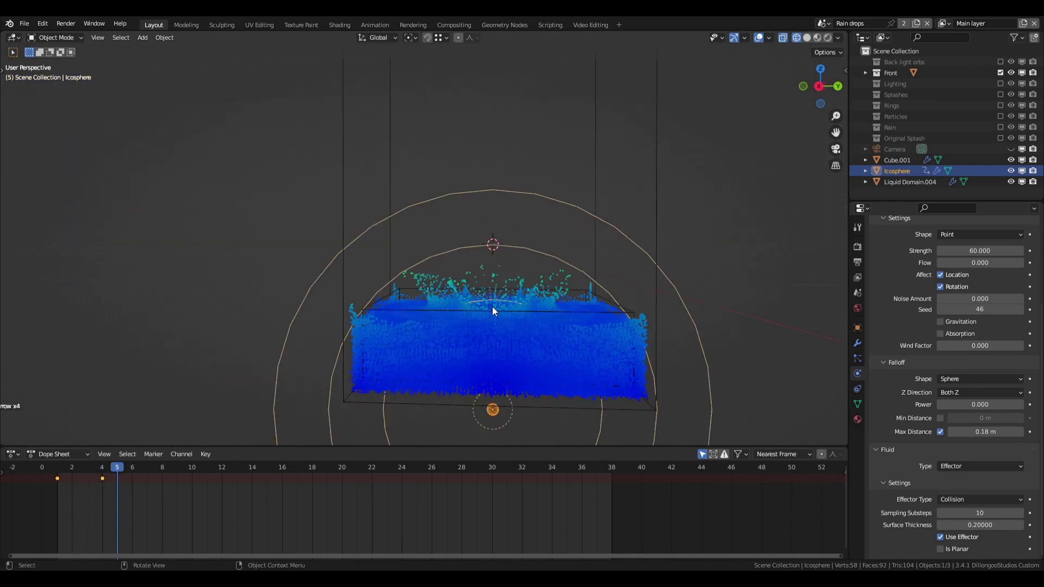
key(shift+Left)
middle_drag(652, 310, 513, 310)
key(Right)
key(Right)
key(Right)
key(shift+Left)
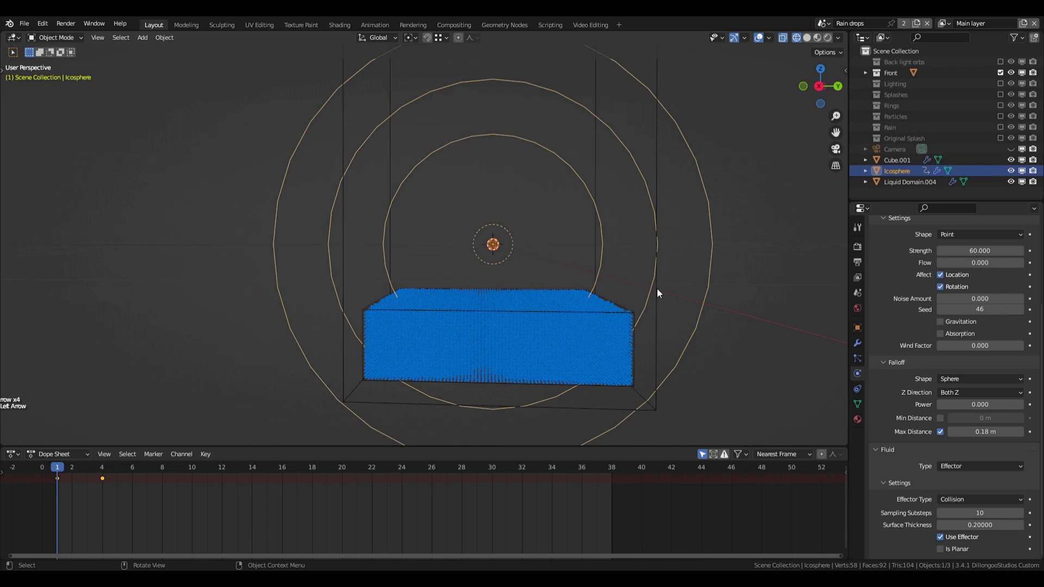
Enable mesh generation on the liquid domain with an upres factor of 2
click(657, 340)
key(KP_3)
scroll(925, 354, down, 6)
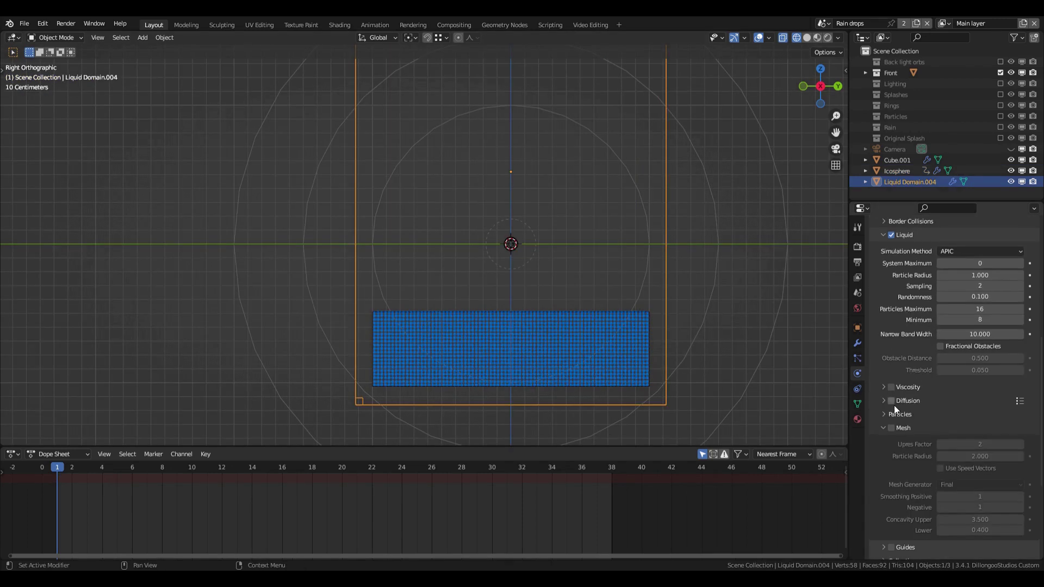
click(890, 428)
click(985, 496)
key(Return)
Set the liquid domain's resolution divisions to 100
scroll(961, 474, up, 6)
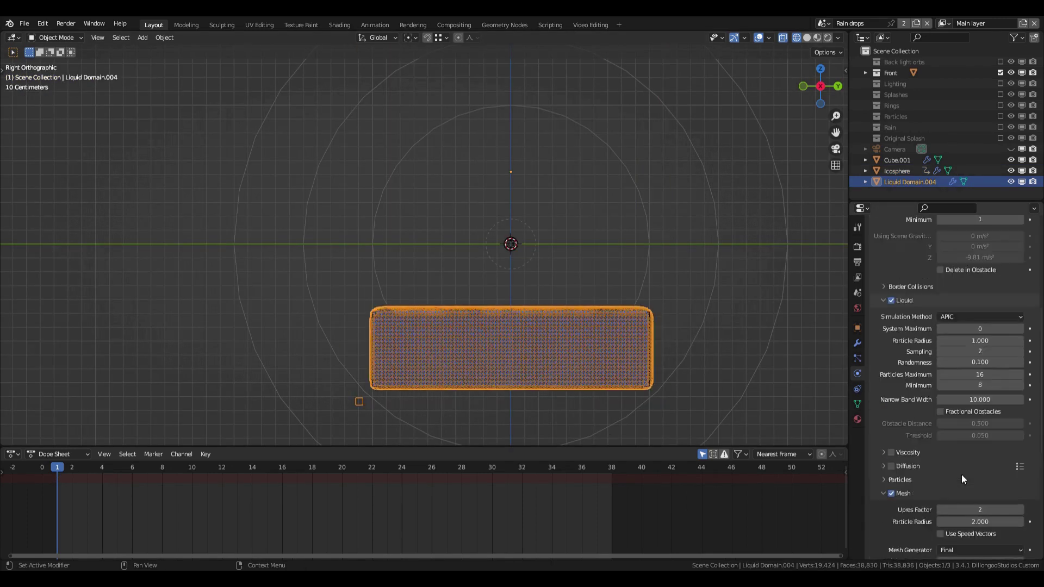
click(980, 291)
text(100)
key(Return)
click(693, 280)
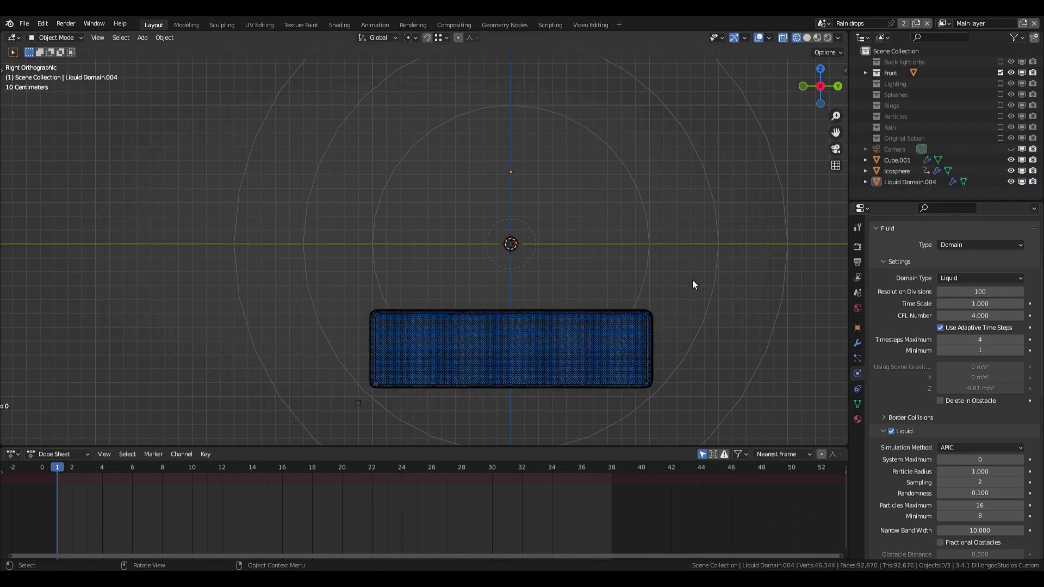
Advance the simulation to frame 4 and apply the liquid domain's modifiers to freeze the splash shape
key(Right)
key(Right)
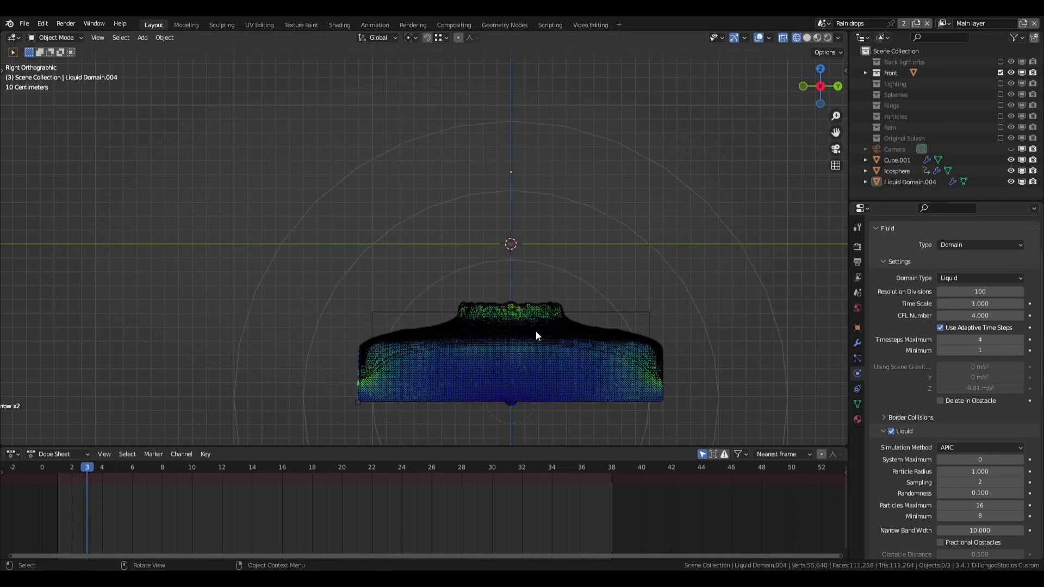
key(Right)
middle_drag(536, 331, 887, 354)
click(858, 342)
click(1006, 264)
click(978, 276)
click(1006, 264)
click(979, 275)
key(KP_3)
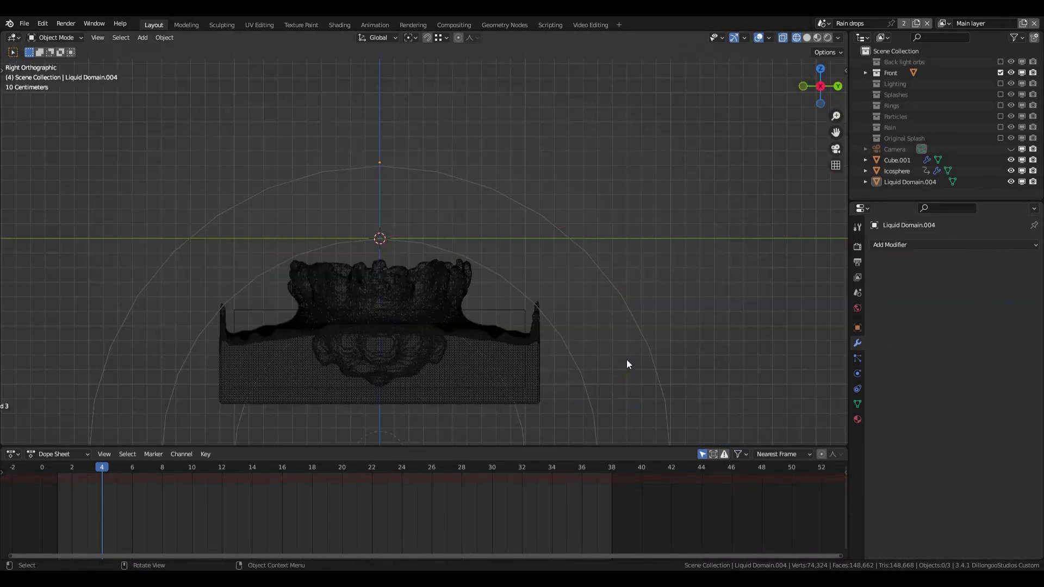
In Edit Mode, delete the vertices of the water body below the splash crown of the liquid domain mesh
key(Tab)
shift+middle_drag(497, 362, 582, 335)
drag(666, 401, 260, 301)
key(x)
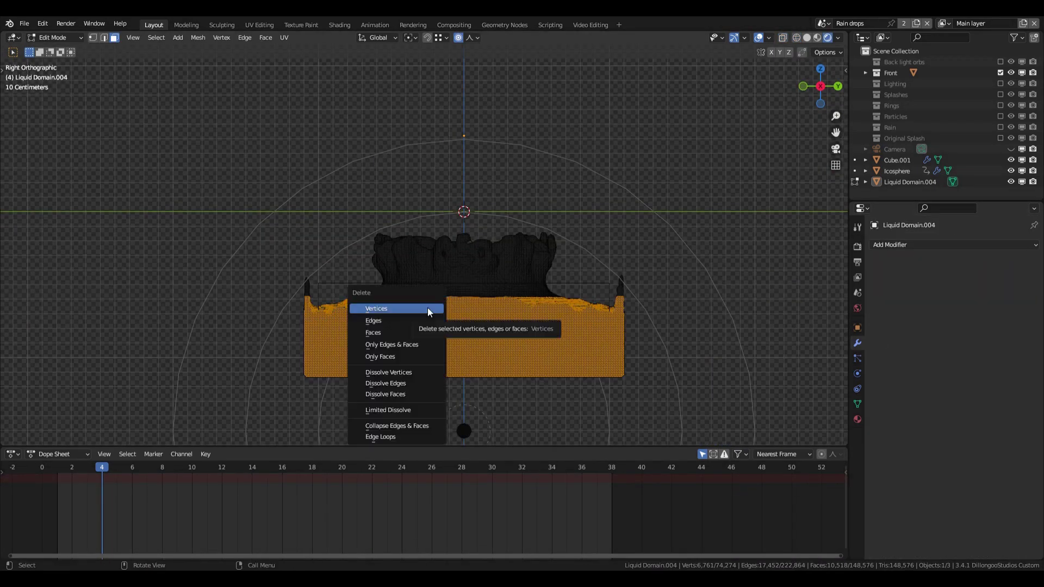
click(354, 304)
drag(695, 421, 268, 298)
key(x)
click(268, 298)
drag(677, 367, 268, 297)
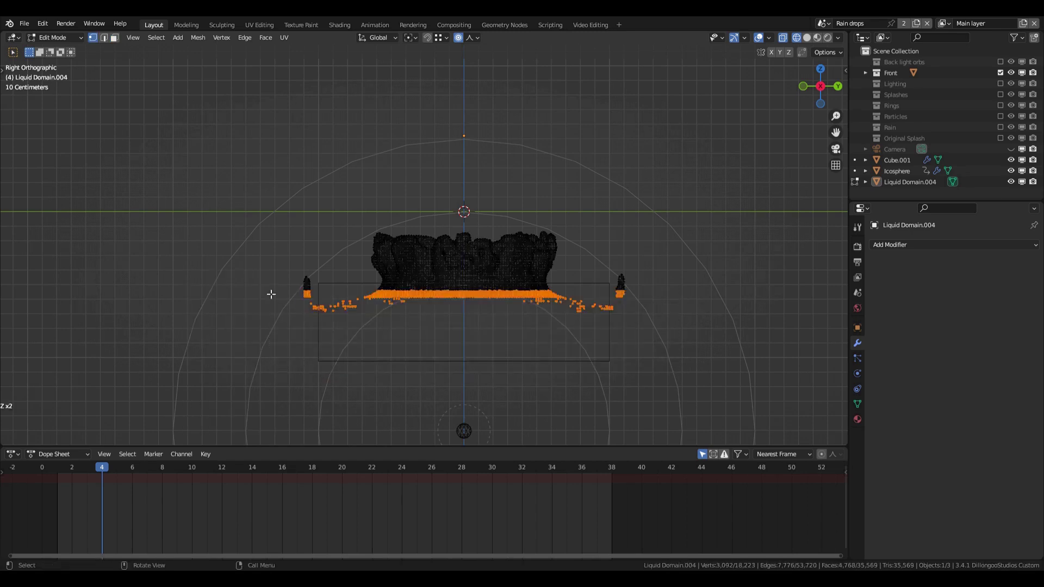
key(x)
click(271, 294)
Select the leftover water bits on both sides of the splash crown and delete their vertices
key(c)
click(304, 278)
click(620, 284)
key(Escape)
key(x)
click(602, 324)
Return to Object Mode and delete the water cube and the ico sphere, keeping only the splash mesh
middle_drag(603, 324, 458, 349)
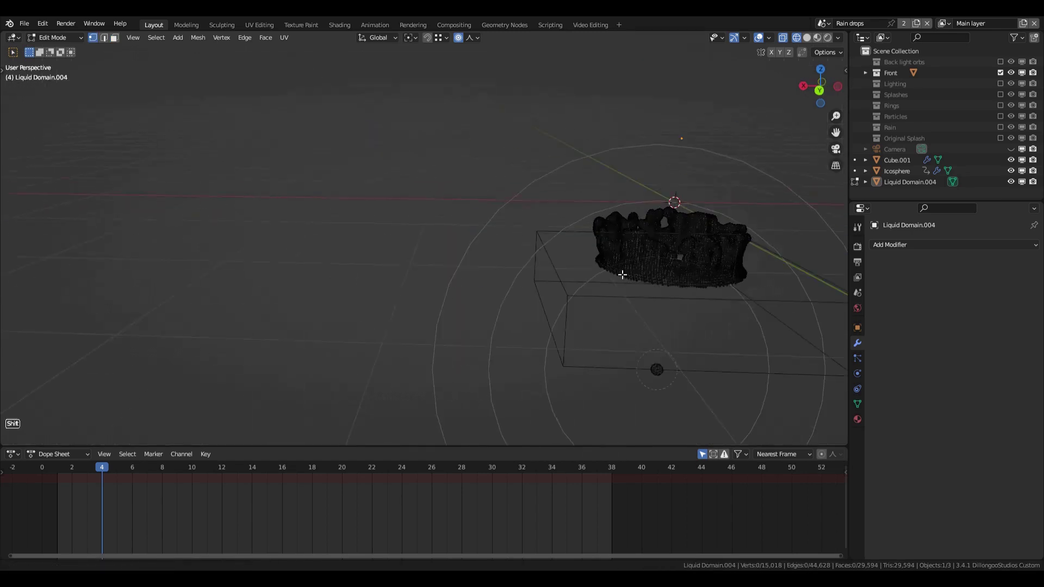
key(Tab)
click(527, 341)
key(Delete)
middle_drag(419, 400, 525, 289)
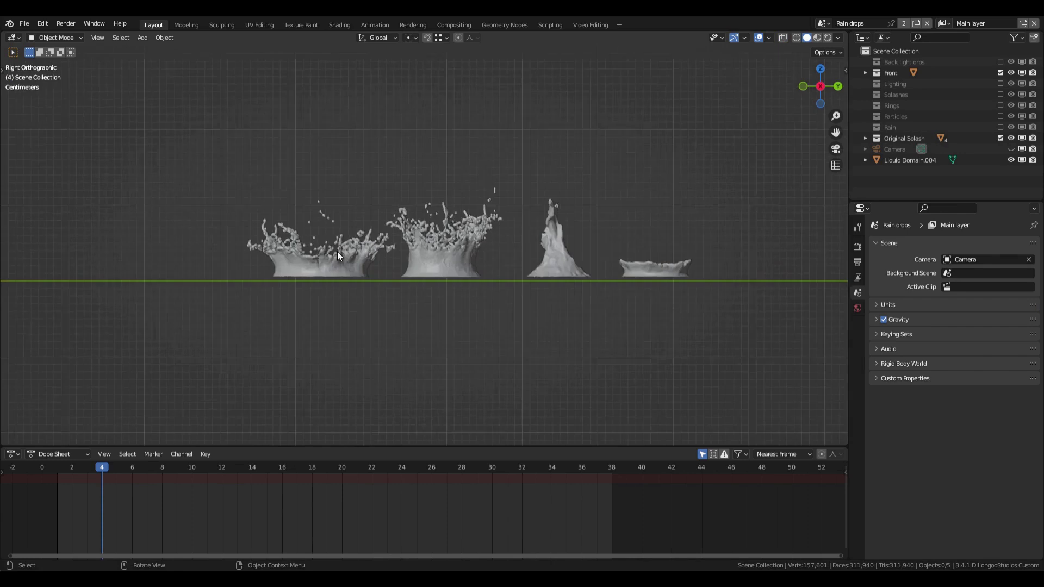
Add a cylinder, scale it down, and narrow it to about 0.114 across X and Y into a thin rod
scroll(337, 254, up, 2)
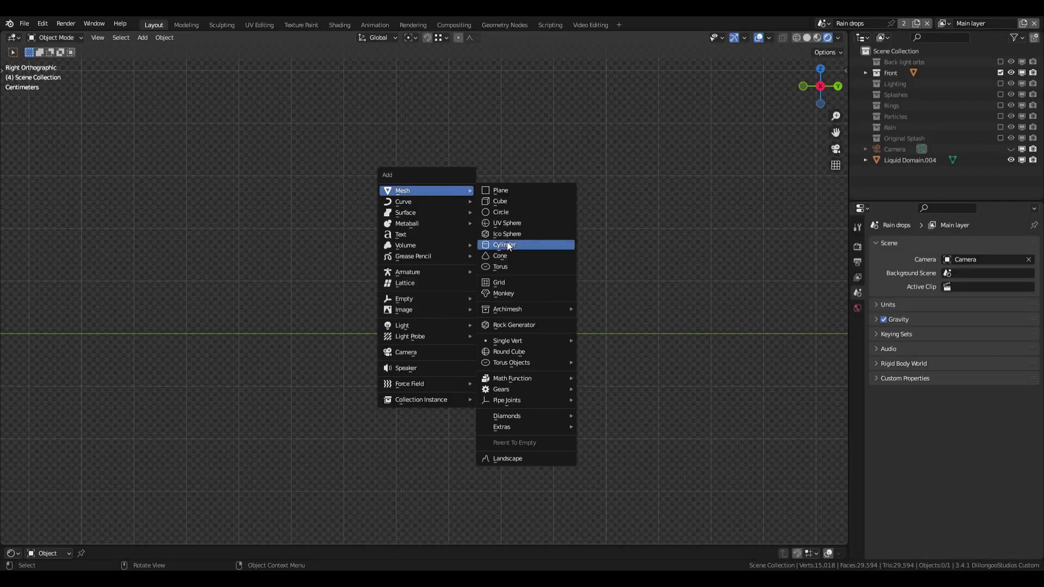
click(508, 242)
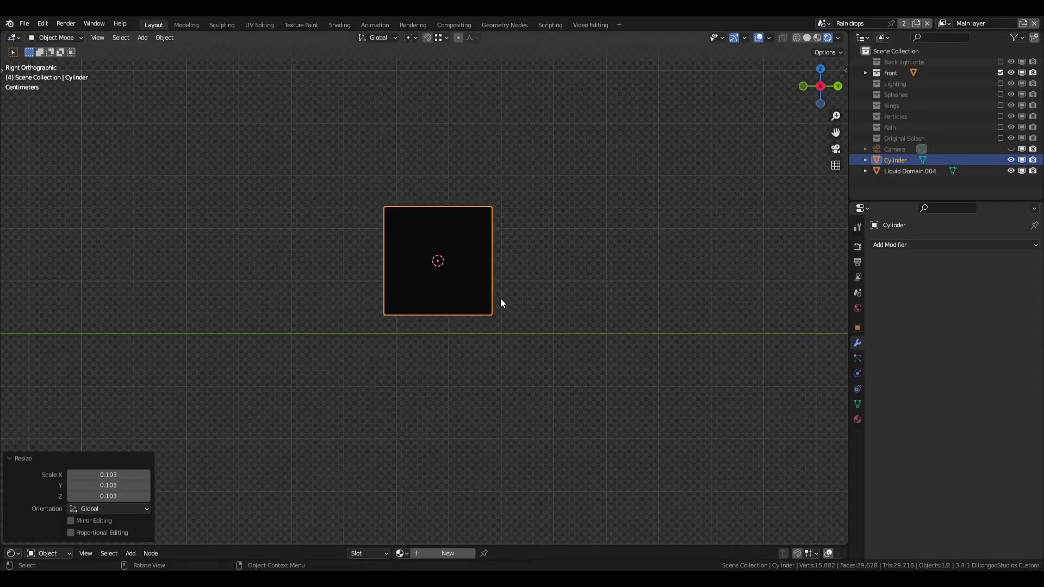
key(s)
click(484, 288)
click(806, 37)
shift+middle_drag(432, 280, 469, 285)
key(s)
key(shift+z)
click(474, 279)
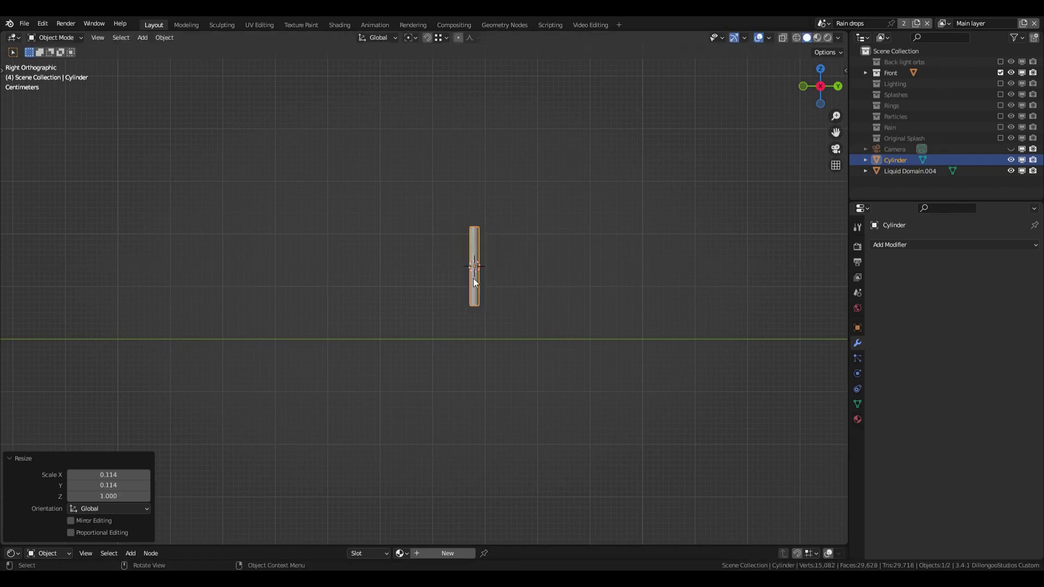
Add two horizontal loop cuts to the cylinder and spread them apart along Z towards its ends
key(Tab)
scroll(474, 269, up, 4)
key(ctrl+r)
scroll(480, 276, up, 1)
click(480, 276)
key(s)
key(z)
click(544, 333)
Slim the whole cylinder across X and Y, and scale down its two end faces to taper the tips
key(s)
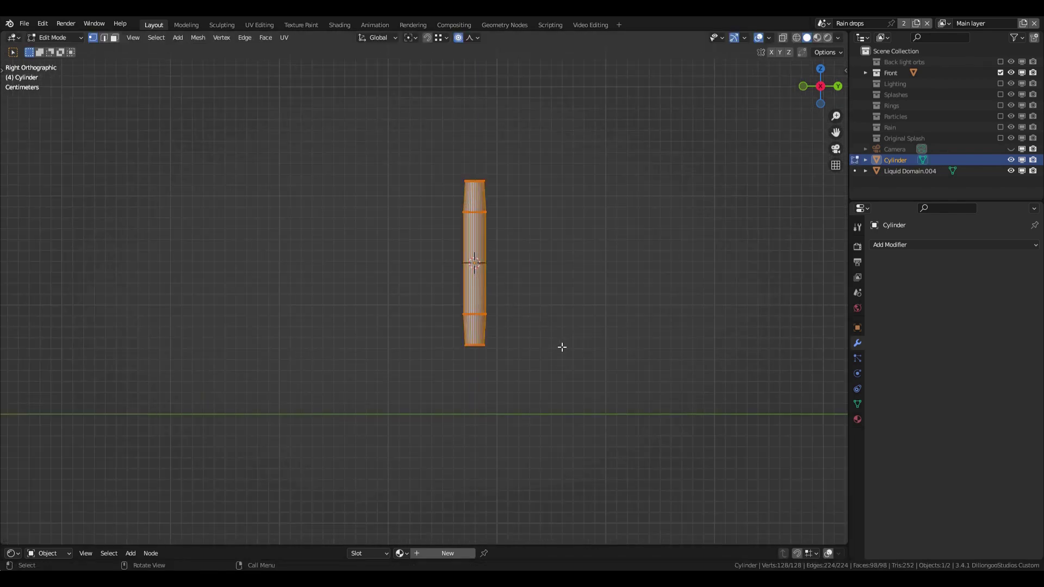
key(s)
key(shift+z)
click(532, 314)
key(3)
key(alt+z)
key(s)
key(shift+z)
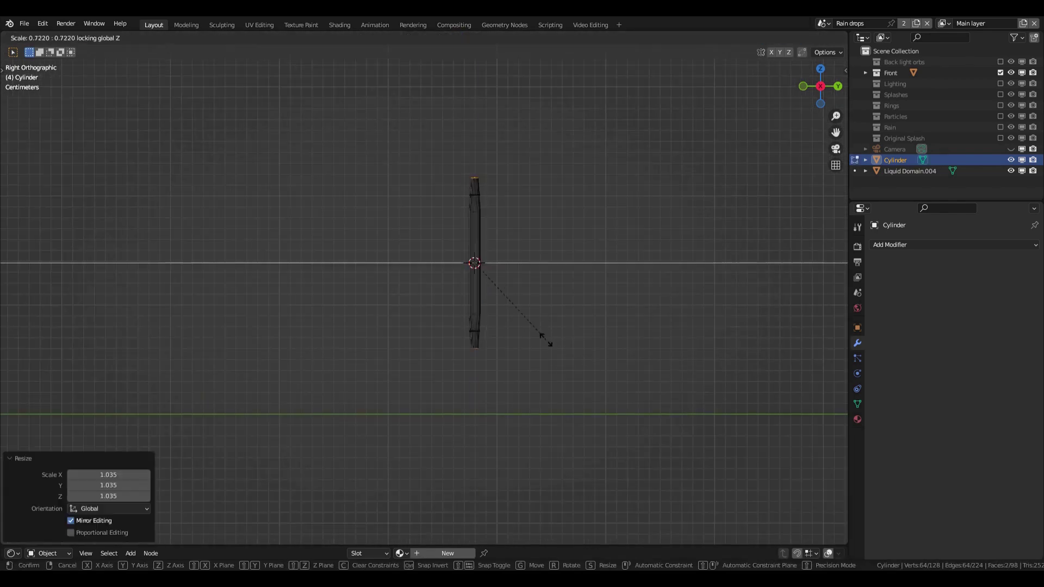
click(508, 324)
Bevel the cylinder's two edge loops, then narrow the whole object across X and Y in Object Mode
scroll(478, 325, up, 4)
key(2)
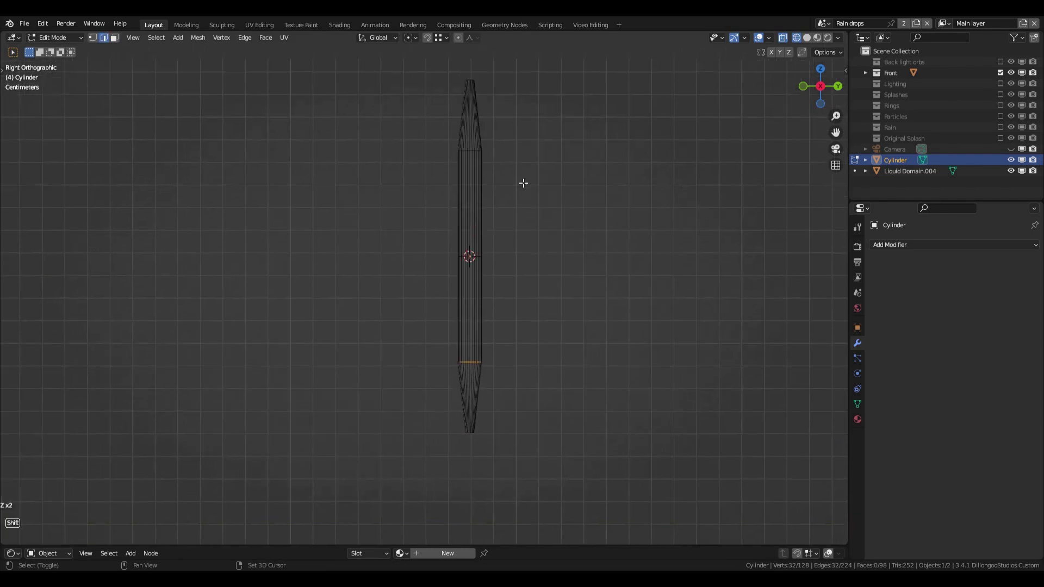
key(ctrl+b)
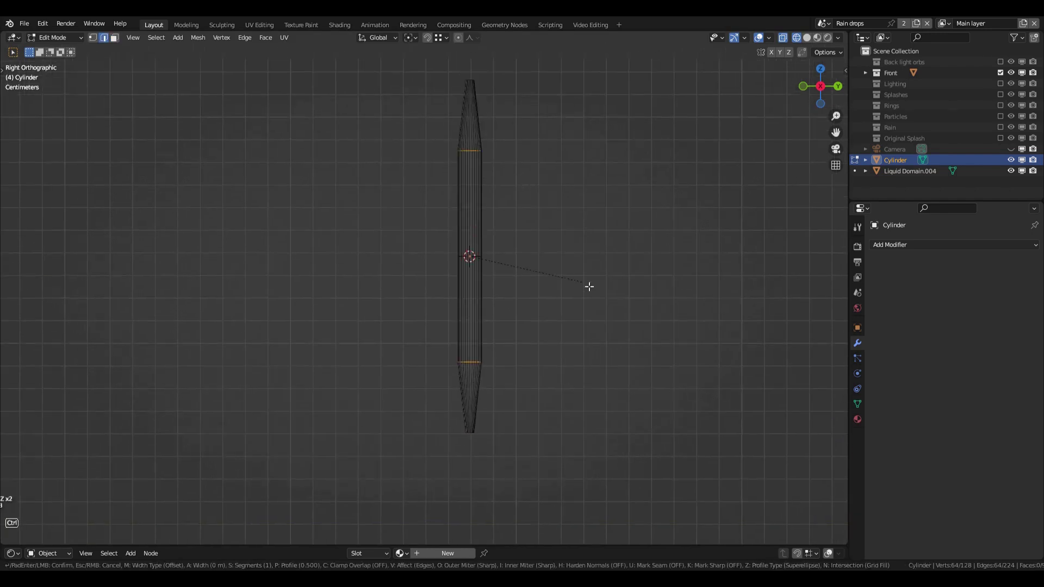
click(608, 290)
key(Tab)
scroll(596, 345, down, 3)
key(s)
key(shift+z)
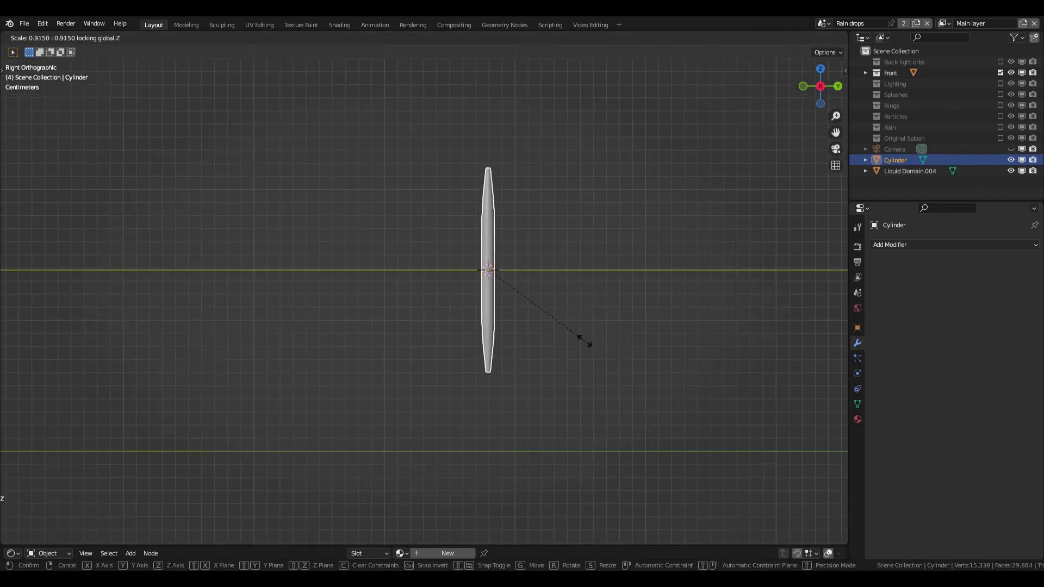
click(585, 341)
Duplicate the cylinder about 0.025 m along Y, scale the copy down and lower it about 0.026 m
scroll(425, 233, down, 3)
key(shift+d)
click(457, 304)
key(s)
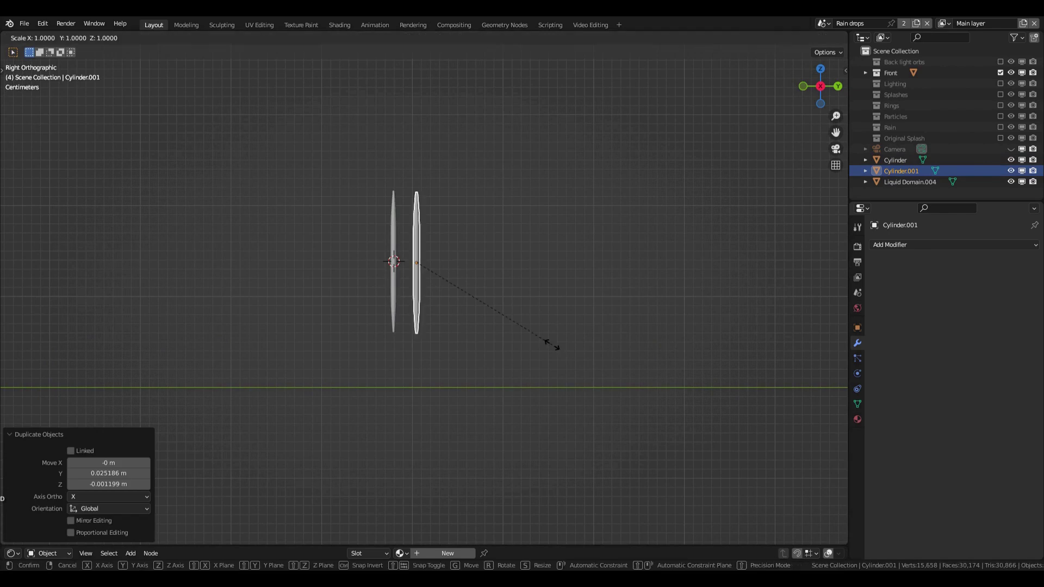
click(553, 345)
key(g)
key(z)
click(449, 325)
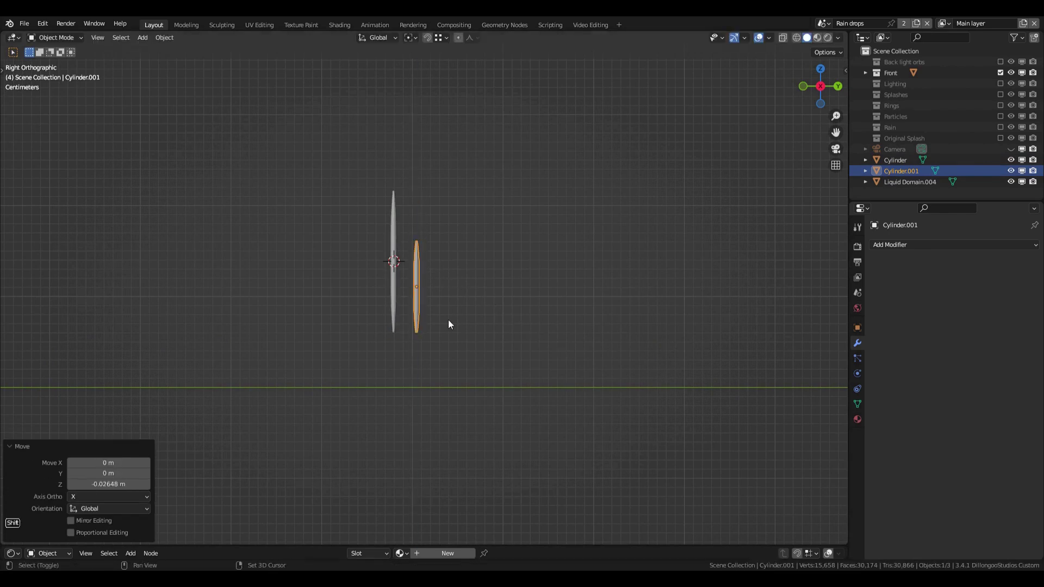
Add a UV sphere beside the cylinders, scale it down to a small droplet and shade it smooth
key(shift+a)
mouse_move(462, 287)
click(501, 263)
key(s)
click(570, 365)
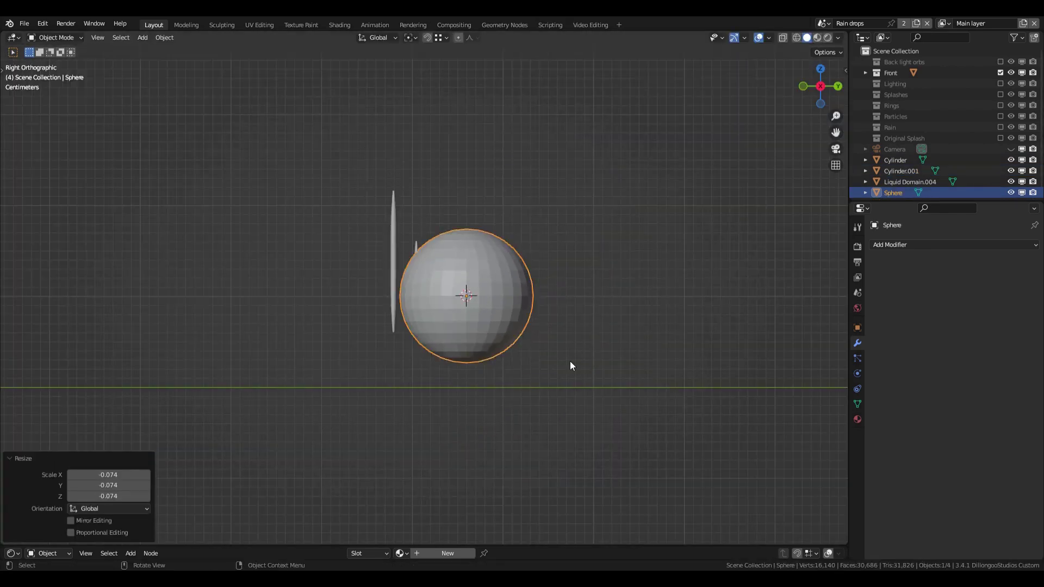
key(s)
click(468, 307)
right_click(452, 302)
click(452, 303)
Duplicate the droplet sphere about 0.061 m along Y and scale the copy smaller
click(515, 315)
key(s)
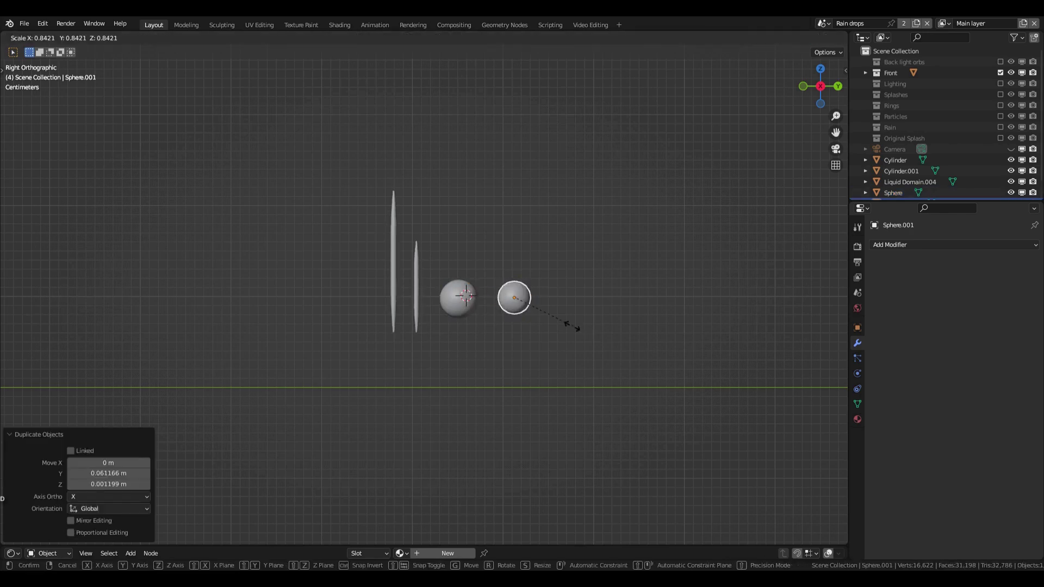
click(598, 321)
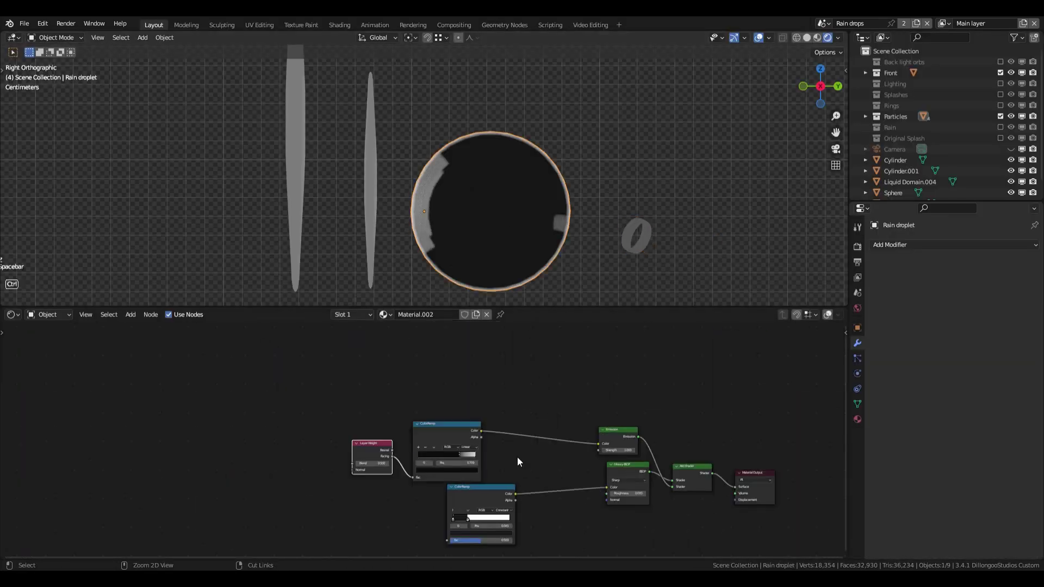
Examine the rain droplet's material nodes and its rendered look beside the other rain shapes
key(ctrl+space)
key(ctrl+space)
mouse_move(511, 245)
middle_down()
mouse_move(527, 285)
mouse_move(478, 244)
middle_up()
click(371, 220)
key(ctrl+space)
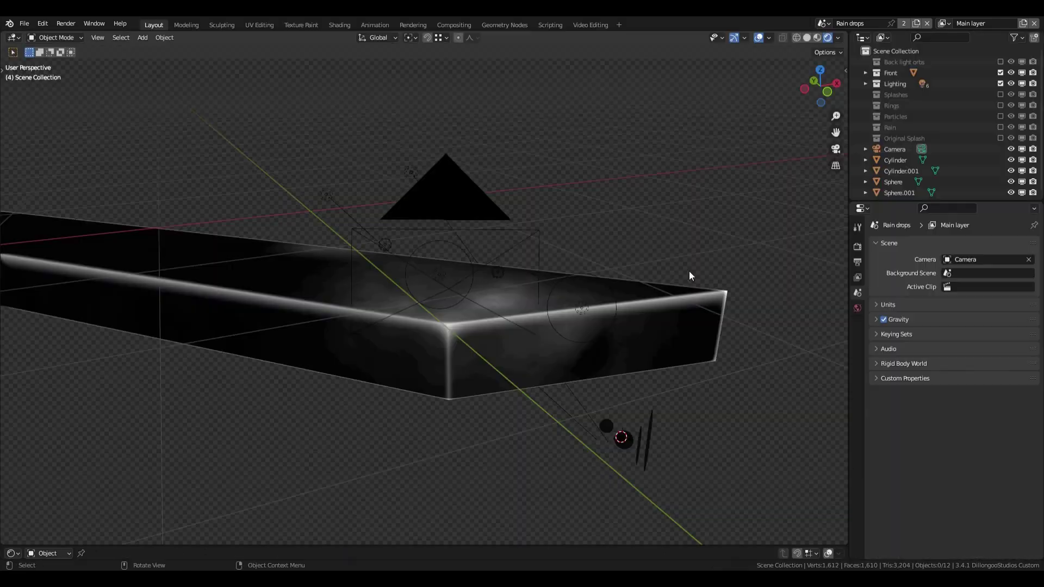
Examine the area lights placed around the dark water slab from several angles
middle_drag(689, 271, 425, 253)
scroll(426, 252, up, 1)
key(g)
right_click(527, 284)
click(422, 307)
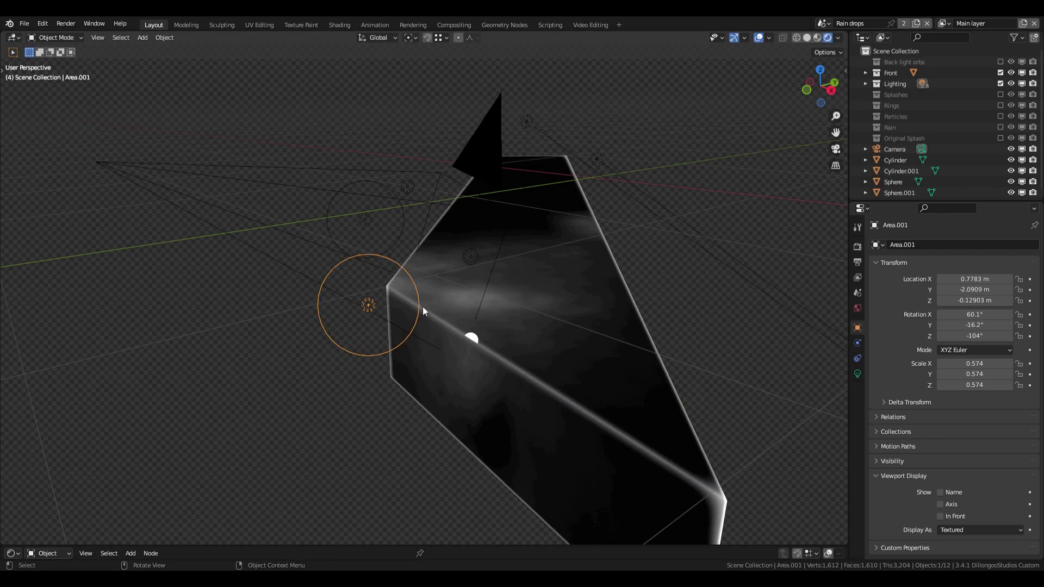
key(g)
click(438, 203)
middle_drag(437, 203, 609, 228)
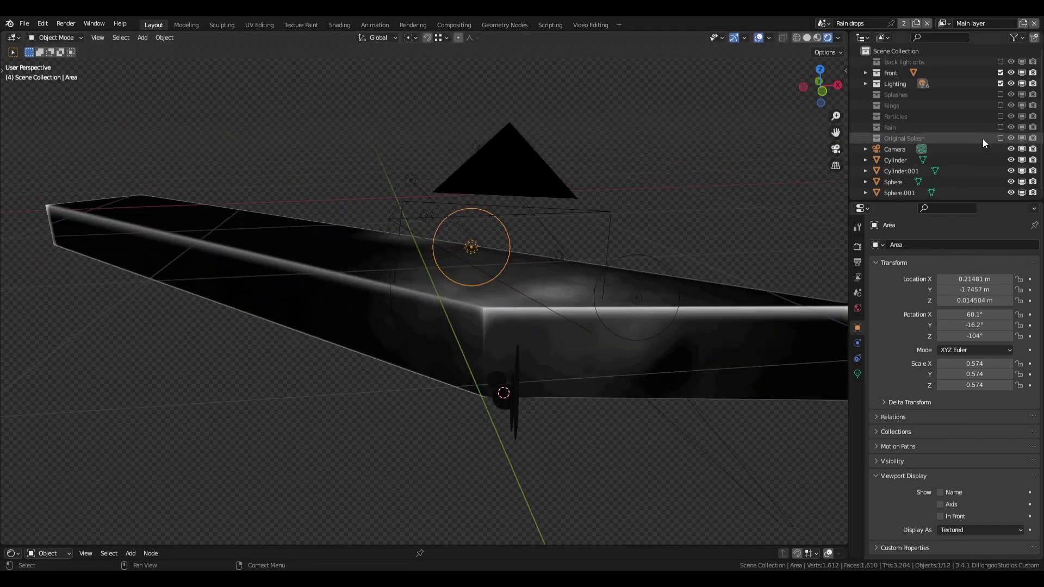
Add a mesh plane and rotate it about 38.7° around Z
key(shift+a)
mouse_move(419, 261)
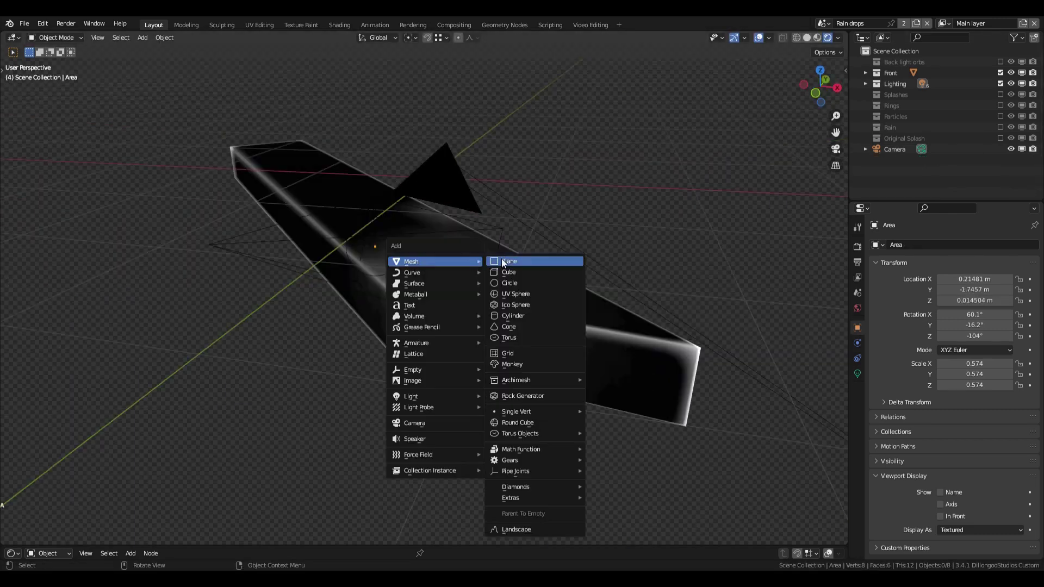
click(532, 261)
key(r)
key(z)
click(610, 225)
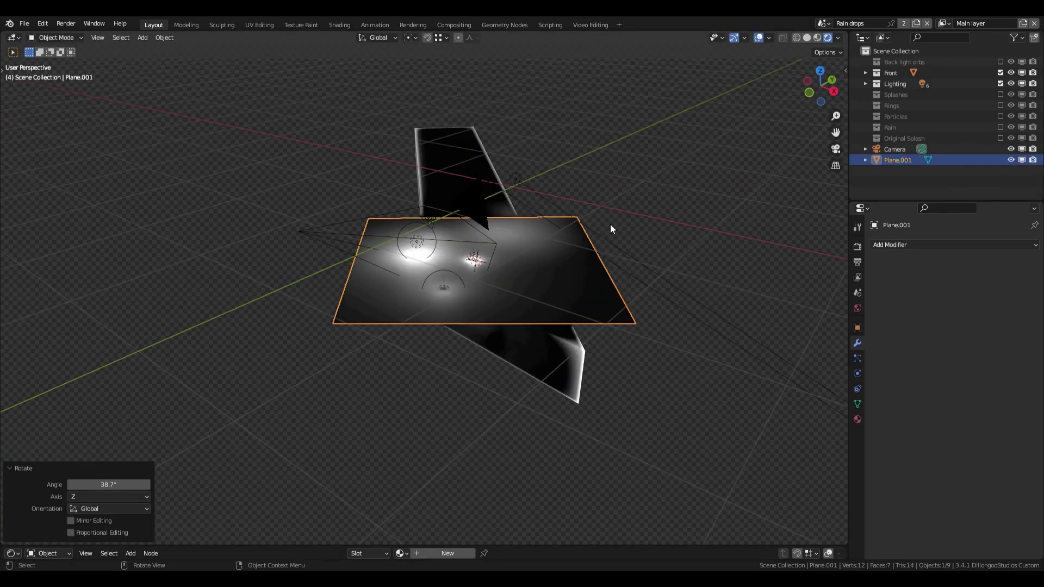
Switch to local orientation, narrow the plane along its X axis and rotate it about 4.3° around Z
click(378, 38)
click(366, 84)
key(s)
key(x)
click(557, 285)
key(s)
key(x)
click(584, 293)
key(r)
key(z)
click(629, 311)
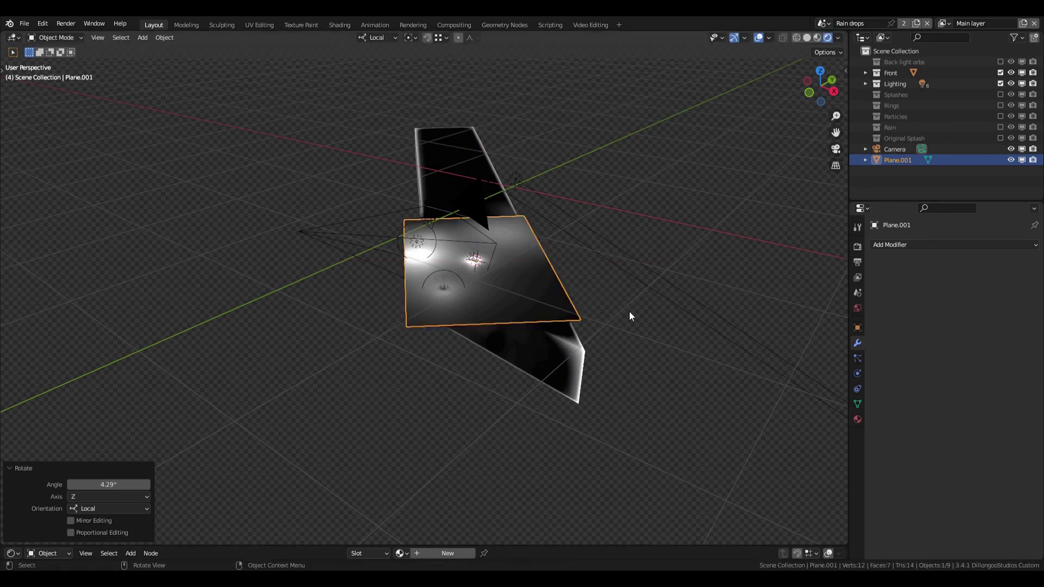
Raise the plane above the slab and camera and shift it about 0.074 m along its local X axis
key(g)
key(z)
click(634, 238)
key(g)
key(x)
middle_drag(582, 289, 587, 287)
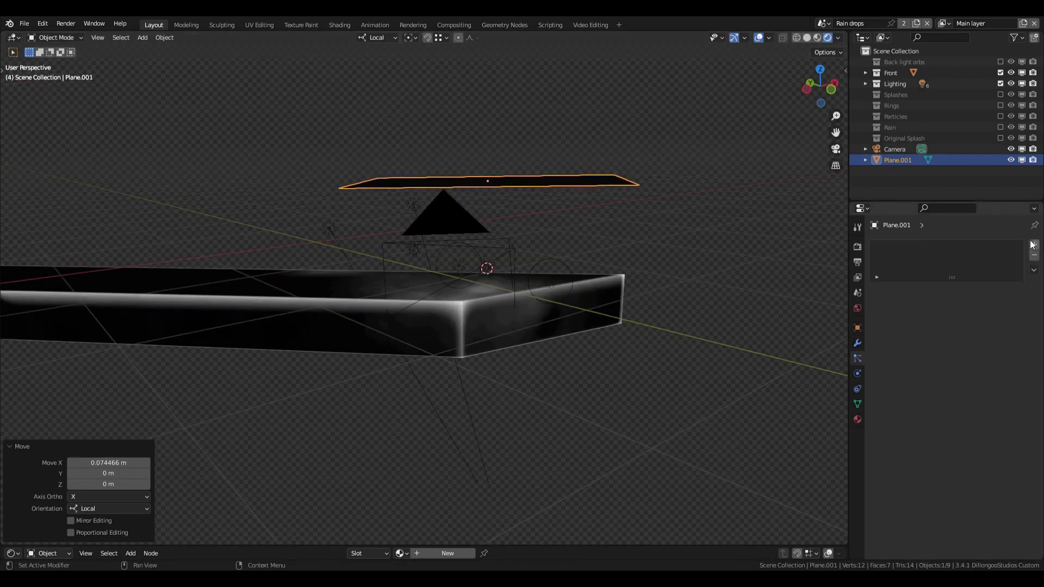
Add a particle system to the overhead plane with 3000 particles
click(1034, 245)
click(967, 342)
key(Return)
scroll(922, 378, down, 10)
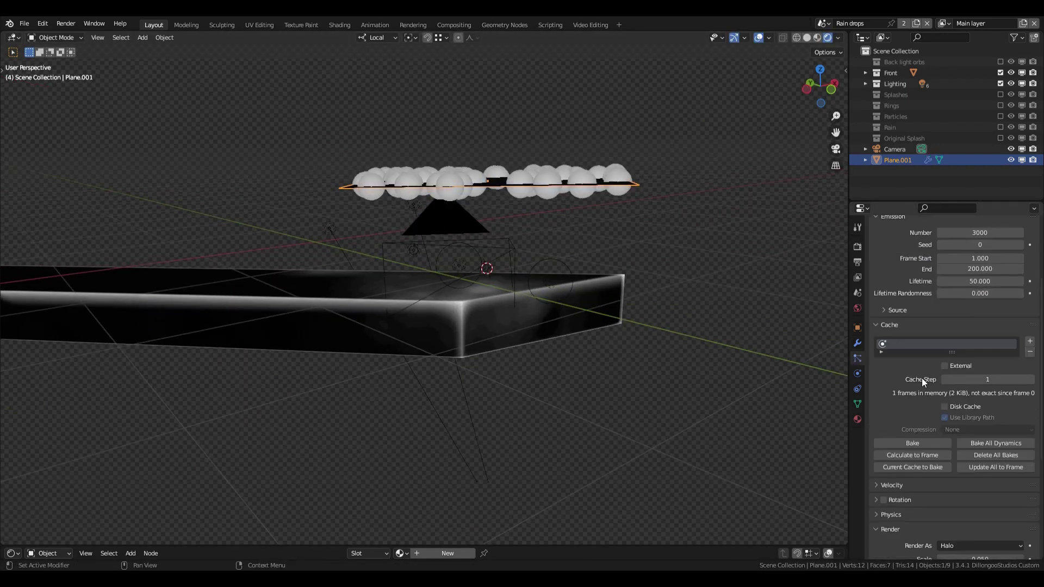
Render the plane's particles as the Rain Drop object with scale 0.22 and scale randomness 0.45, and play the animation
click(957, 415)
click(951, 475)
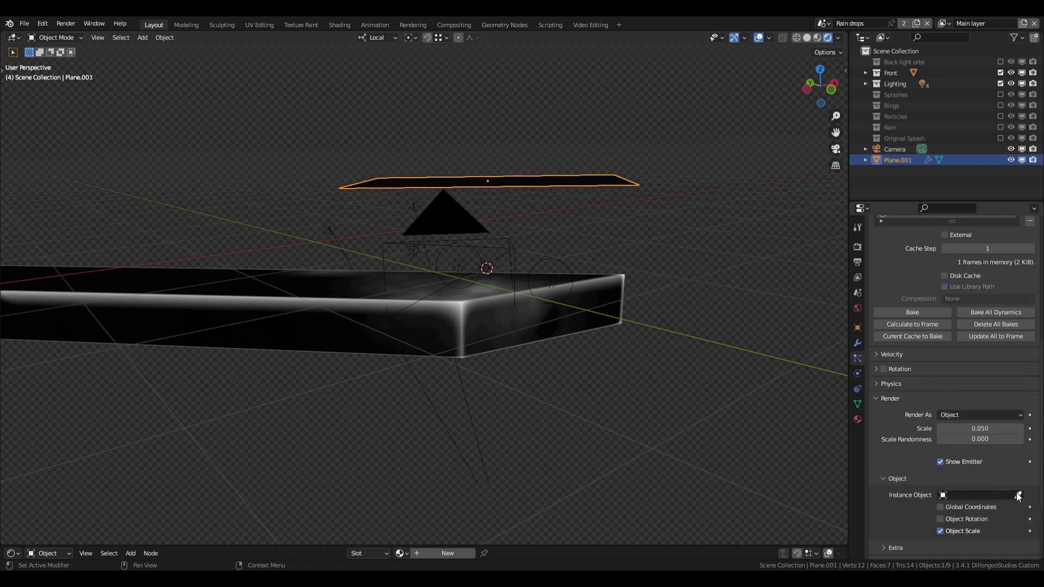
click(976, 495)
text(rain)
click(935, 381)
double_click(981, 386)
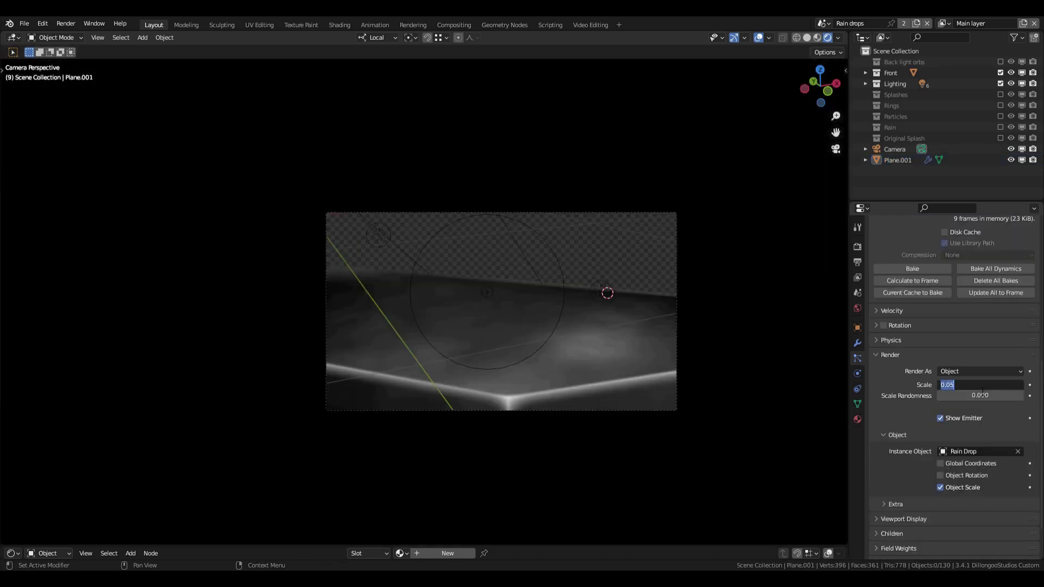
double_click(982, 397)
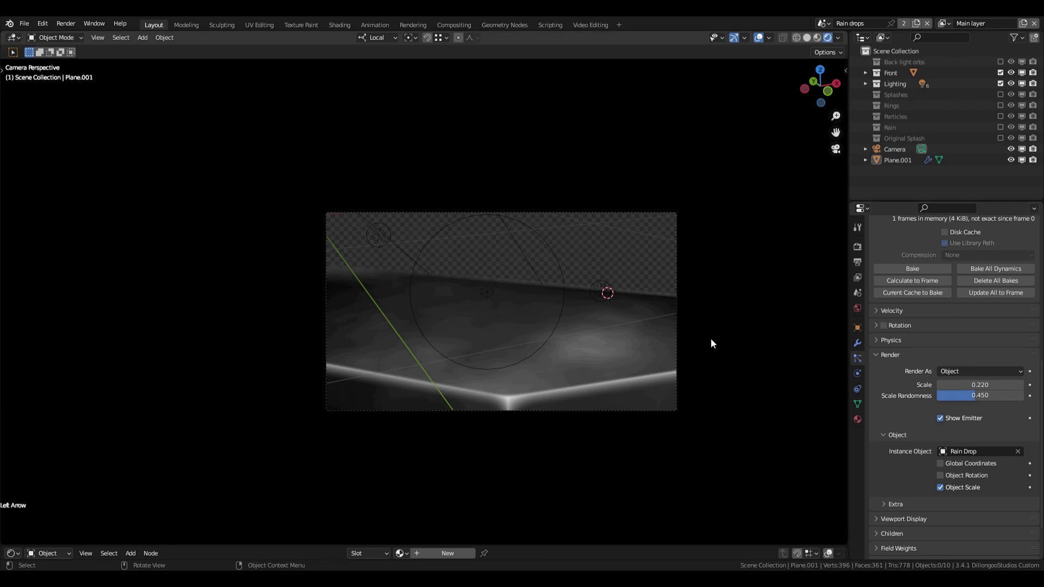
key(space)
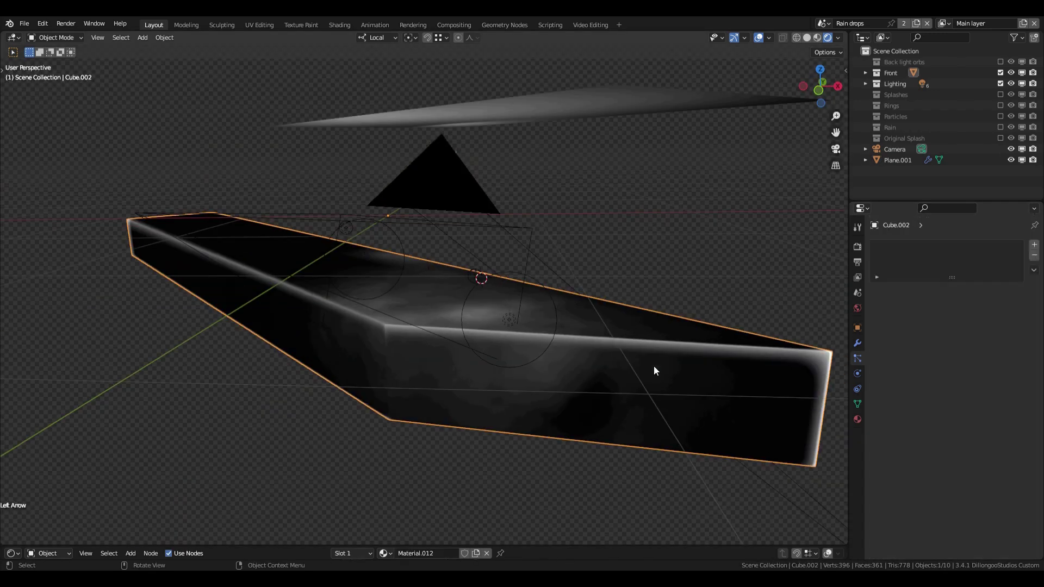
Give the water slab a particle system emitting 300 particles with a normal velocity of 0.23 m/s
double_click(974, 341)
text(300)
key(Return)
scroll(919, 376, down, 4)
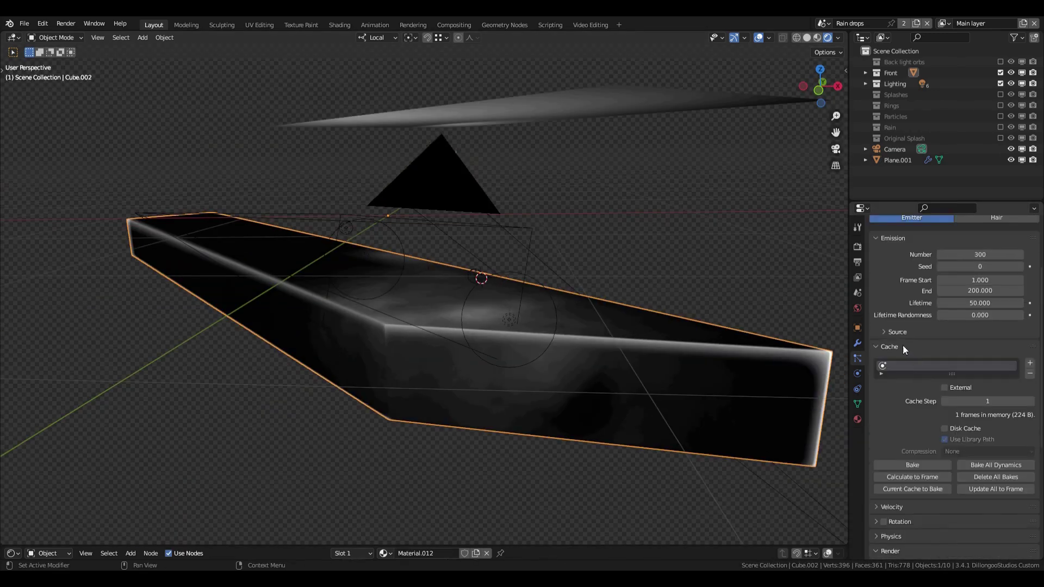
click(903, 345)
double_click(980, 377)
text(.23)
key(Return)
Render the slab's particles as the Spray object with scale 0.19 and scale randomness 0.46
scroll(978, 413, down, 4)
click(969, 443)
click(979, 504)
click(979, 524)
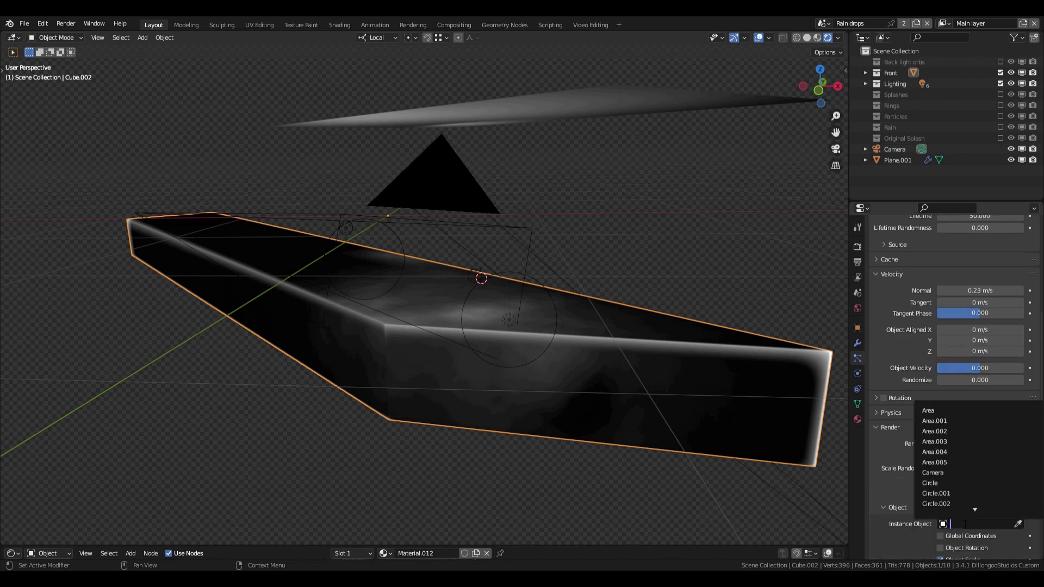
text(spray)
click(931, 411)
scroll(923, 425, down, 3)
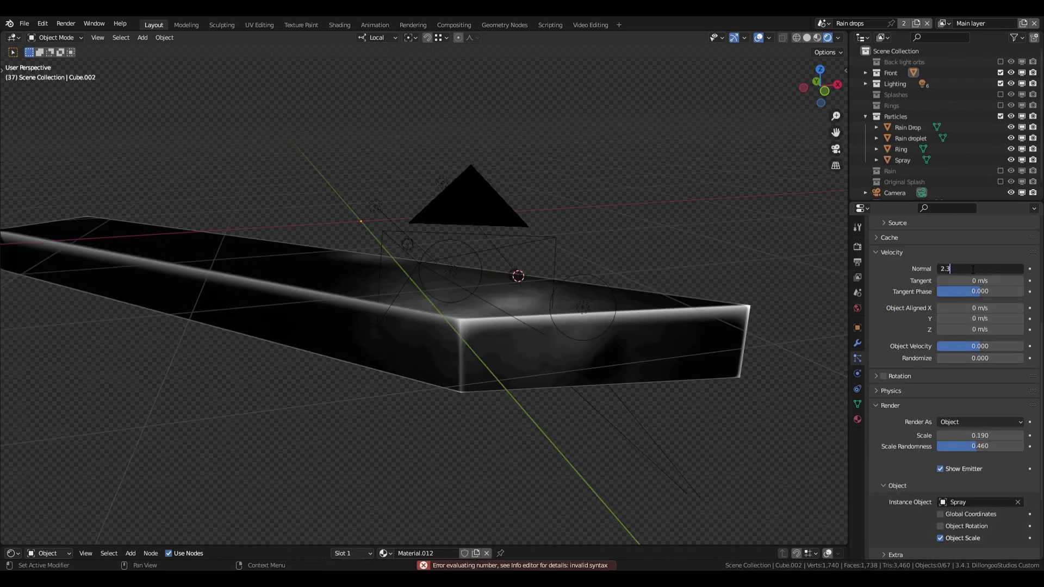
Set the slab particles' normal velocity to 2.3 m/s and play the animation through the camera
key(Return)
key(KP_0)
key(space)
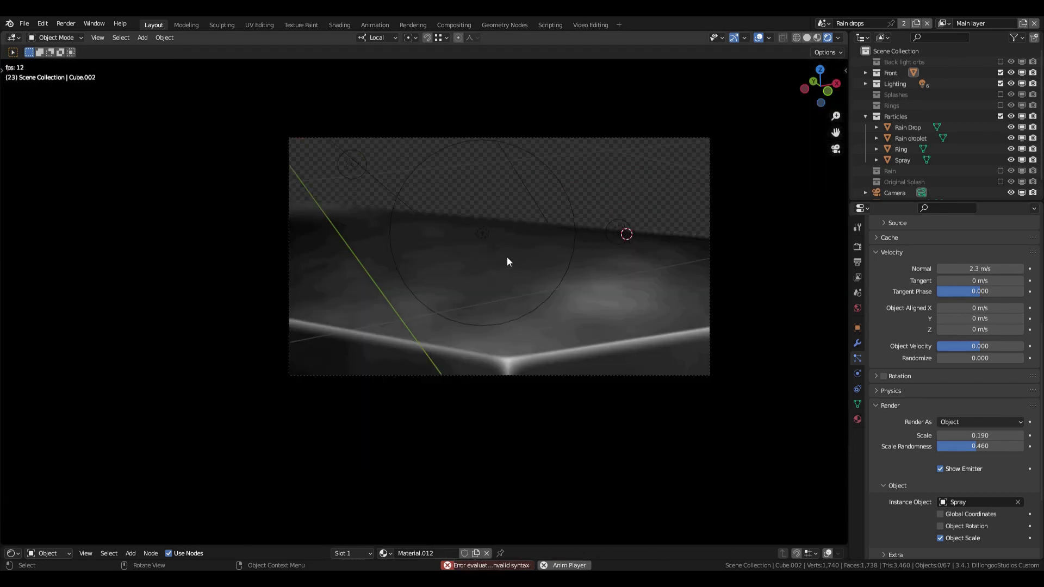
key(space)
middle_drag(615, 267, 591, 267)
key(a)
scroll(948, 291, up, 6)
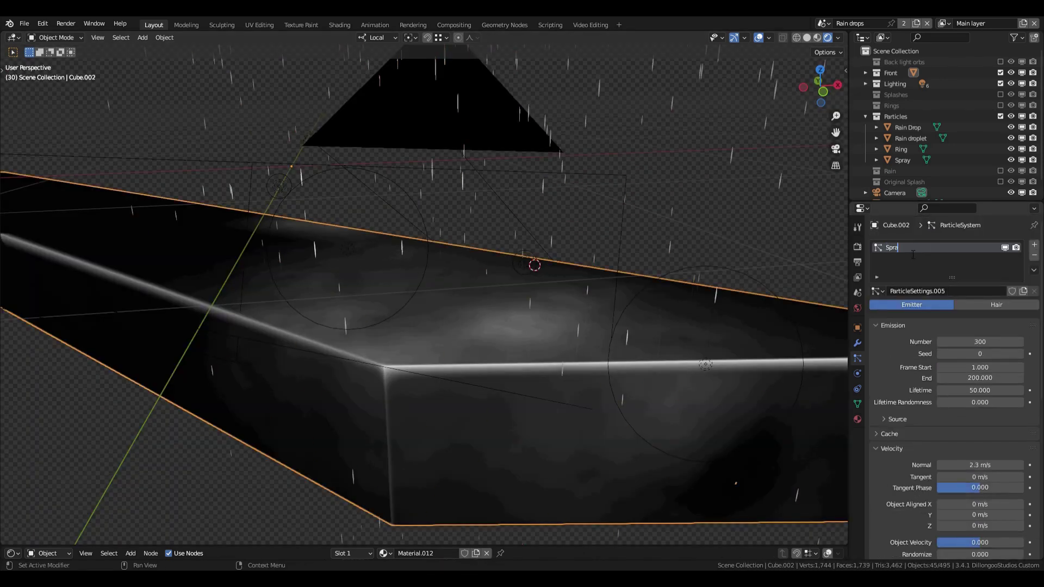
Add a second particle system named Rings to the slab and set its particle number to 2200
click(1034, 244)
double_click(917, 258)
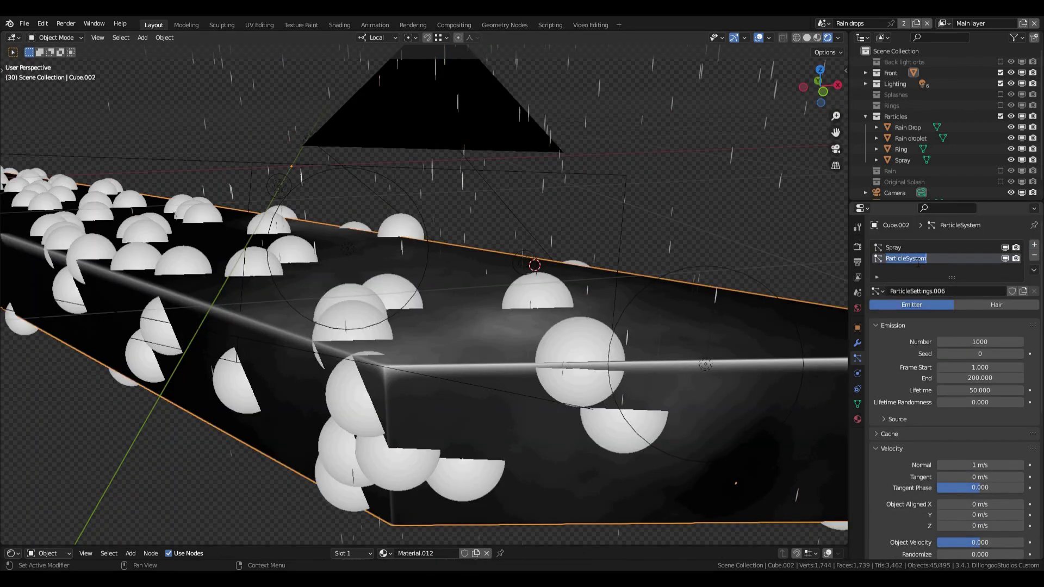
click(985, 342)
text(2200)
key(Return)
Set the Rings velocity to 2.11 m/s normal and 0.43 m/s tangent with a tangent phase of 0.29
scroll(986, 375, down, 3)
double_click(986, 401)
text(2)
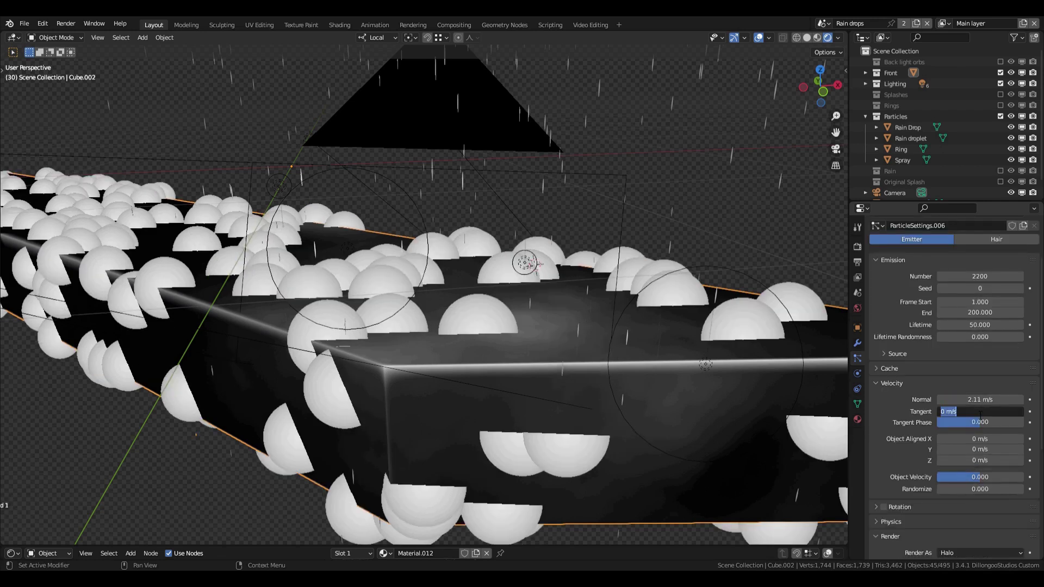
text(.29)
key(Return)
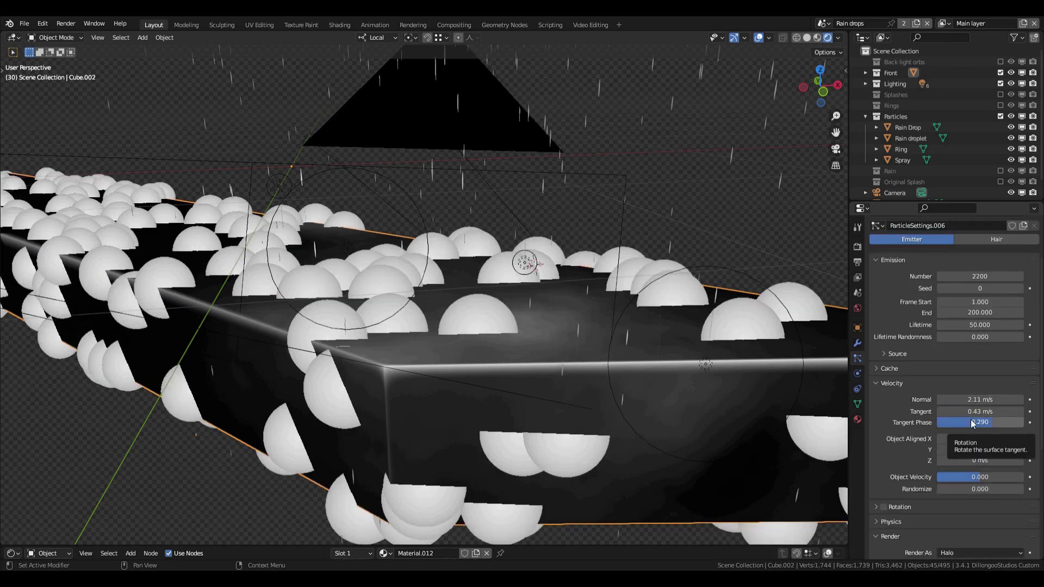
Enable rotation for the Rings particles with randomize 0.38, phase 0.2 and randomize phase 0.49
scroll(972, 424, down, 1)
click(884, 485)
click(897, 485)
scroll(924, 473, down, 3)
click(958, 451)
key(Return)
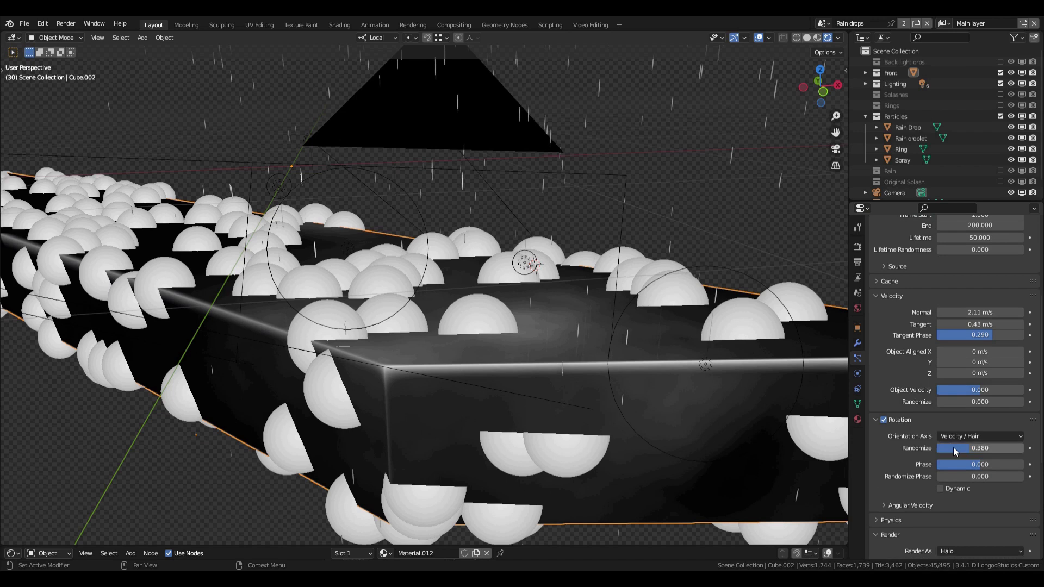
double_click(957, 465)
text(.2)
key(Return)
double_click(981, 476)
text(.49)
key(Return)
scroll(979, 467, down, 4)
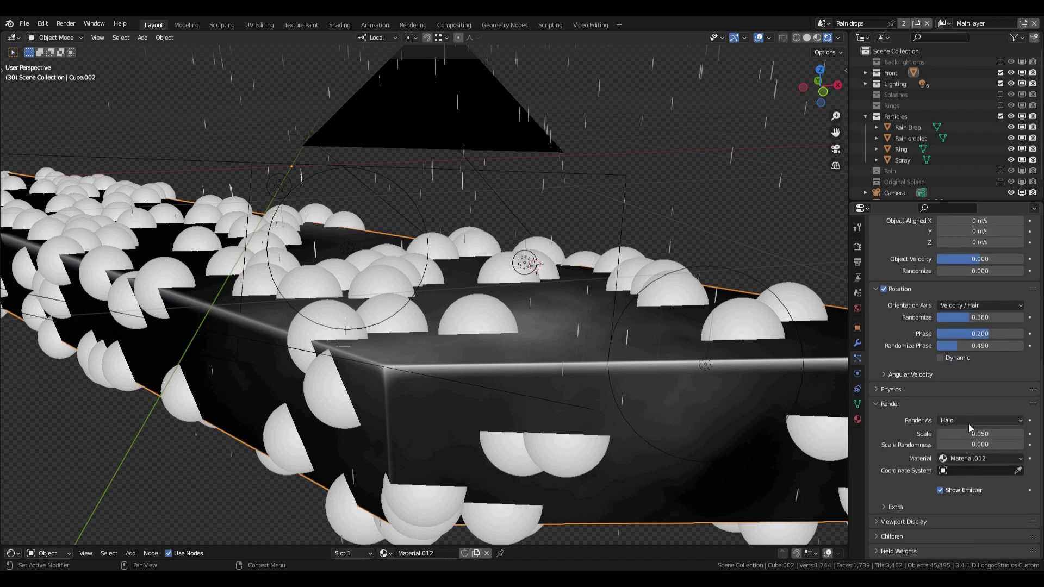
Render the Rings particles as the Ring object and view the scene through the camera
click(969, 422)
click(967, 469)
click(971, 501)
text(ring)
key(Return)
key(KP_0)
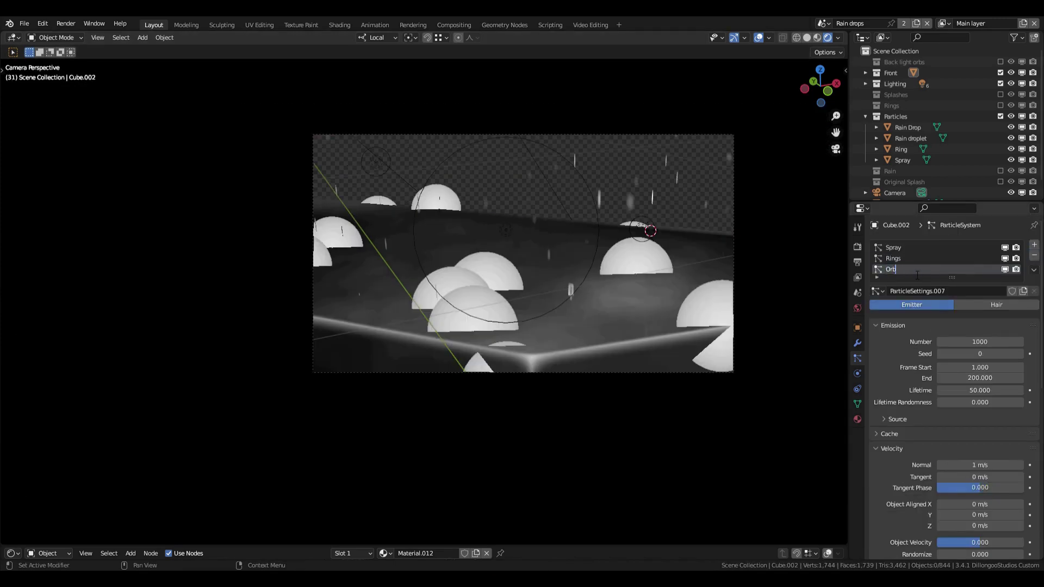
Configure the Orbs particles with normal velocity 2.11 m/s, tangent 0.43 m/s, tangent phase about 0.29, and rotation randomize 0.38, phase 0.19, randomize phase 0.49
scroll(980, 426, down, 2)
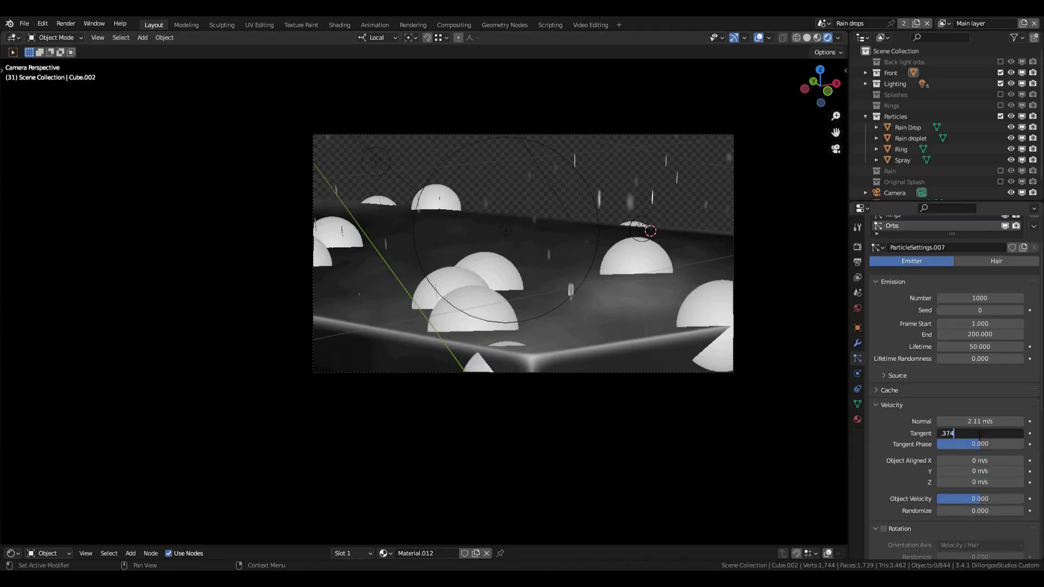
scroll(972, 453, down, 5)
click(884, 420)
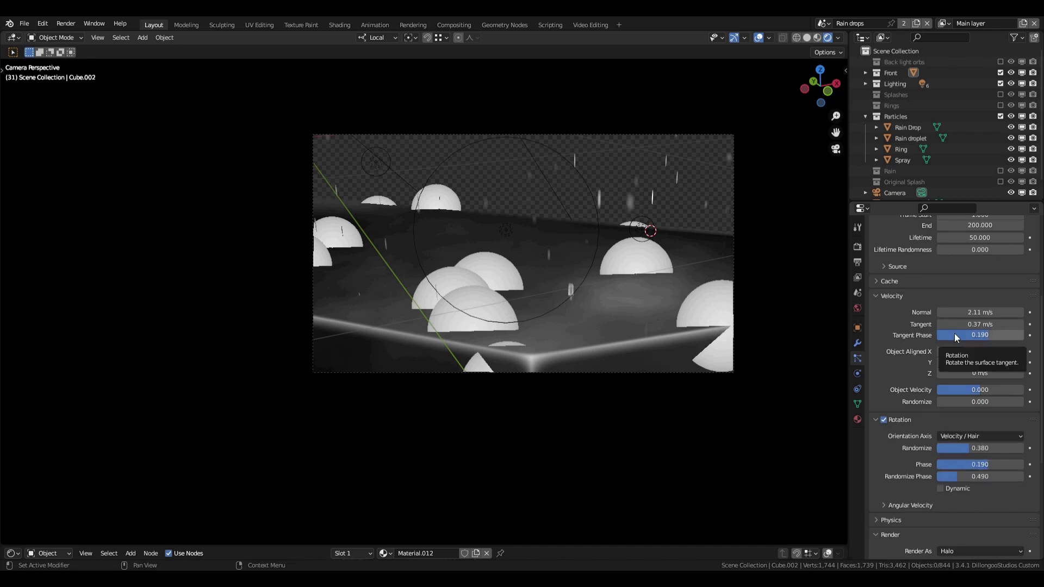
drag(954, 334, 979, 335)
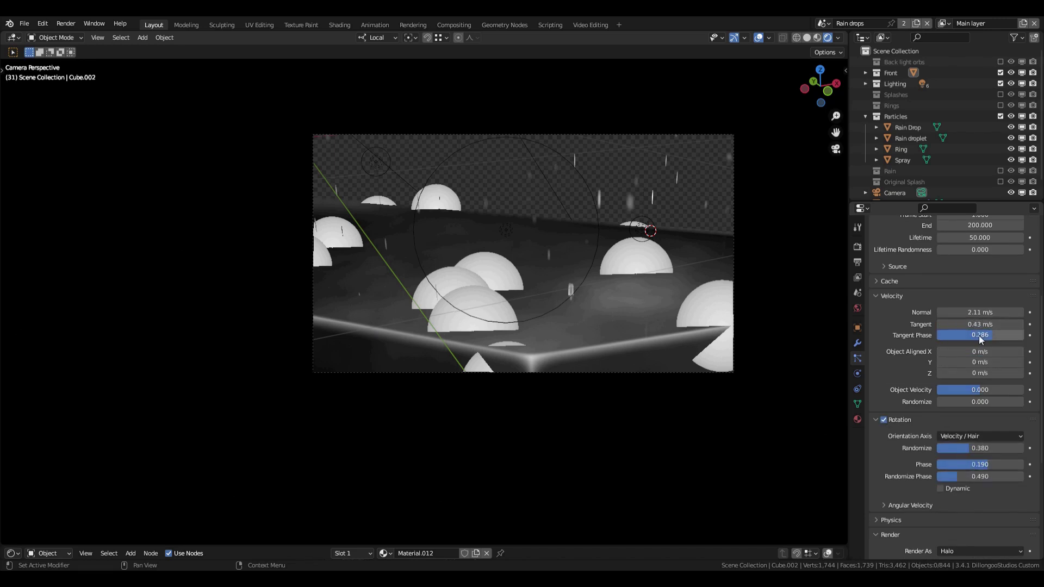
Render the Orbs particles as the Rain droplet object with scale 0.14 and scale randomness 0.422, and play the animation from the start
scroll(978, 337, down, 5)
click(975, 440)
click(970, 502)
scroll(972, 500, down, 2)
click(976, 479)
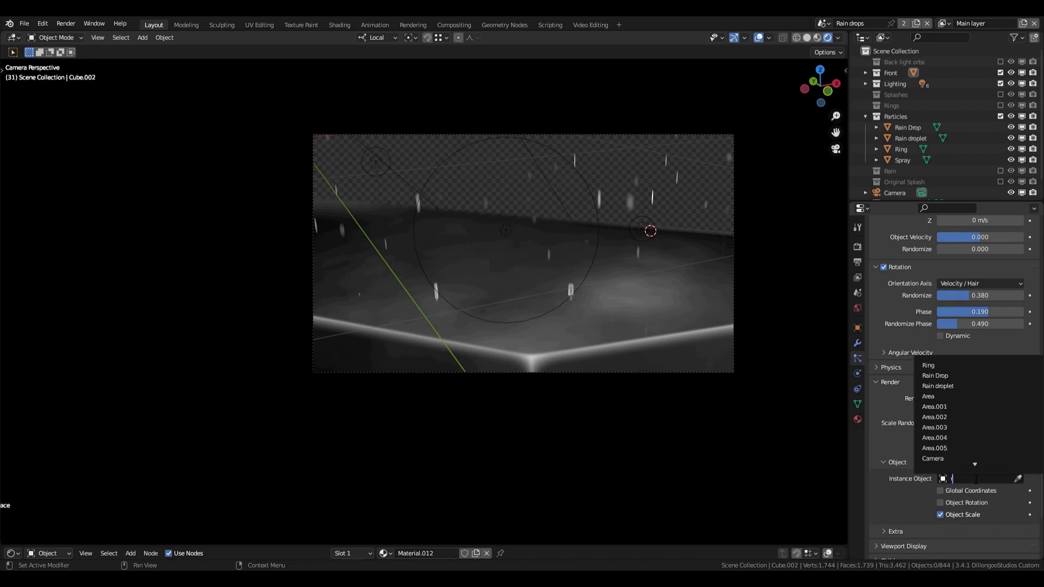
click(957, 375)
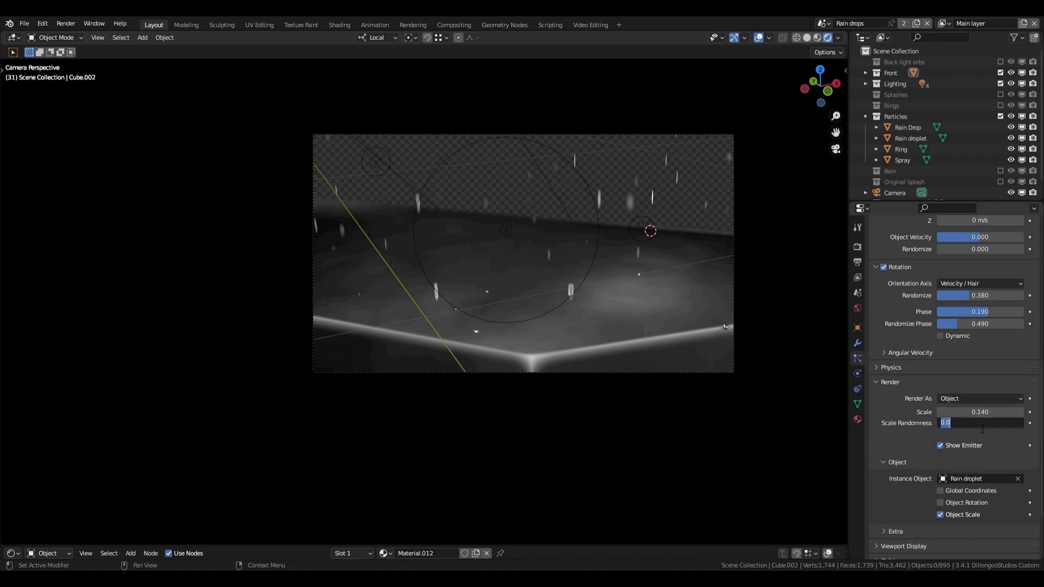
key(Return)
scroll(469, 328, up, 5)
scroll(435, 288, down, 6)
key(shift+Left)
key(space)
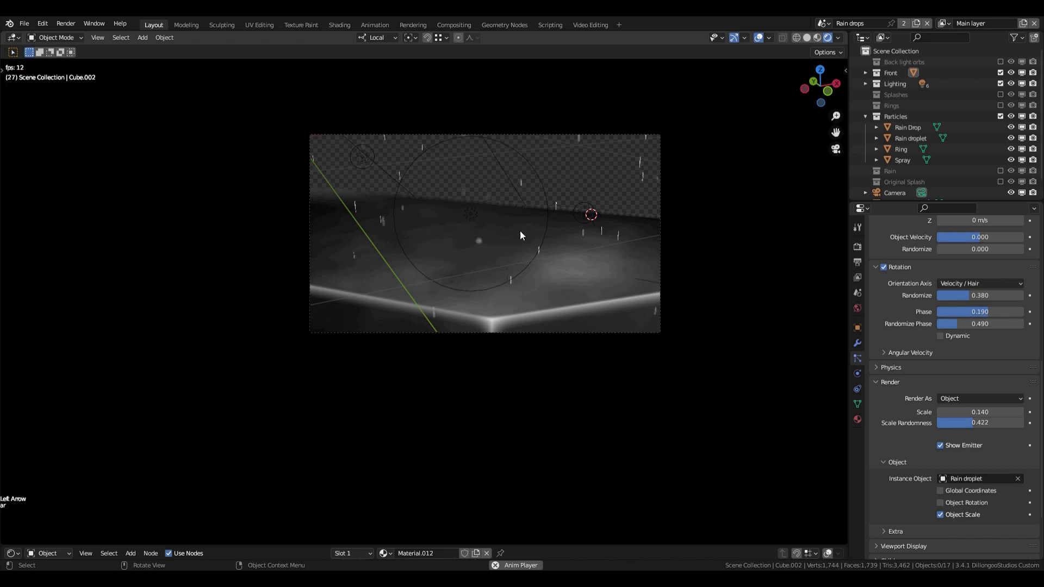
key(space)
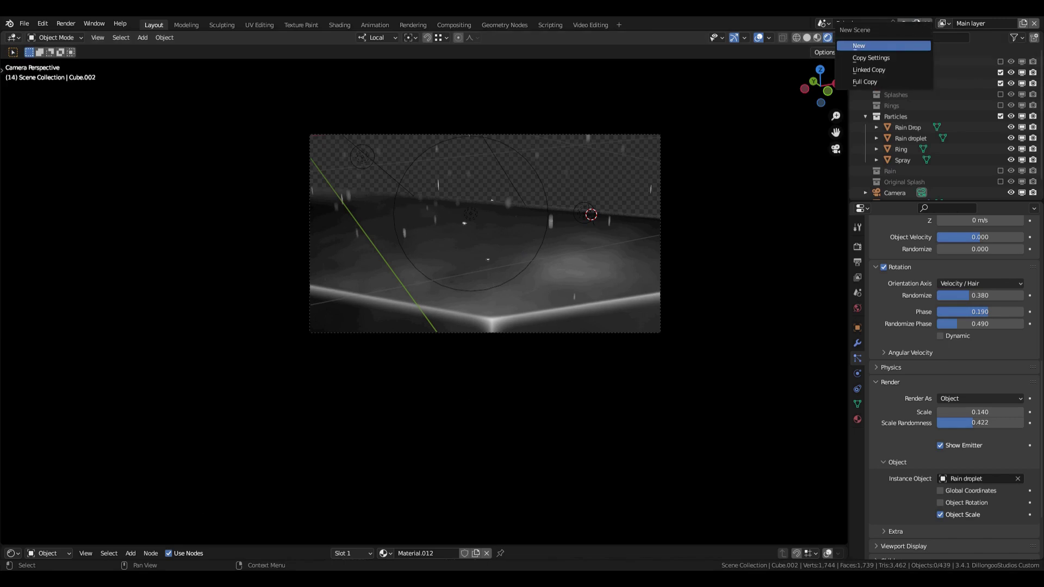
Add a new view layer to the Rain drops scene and collapse the Particles collection
click(1025, 24)
click(978, 28)
key(Return)
click(865, 116)
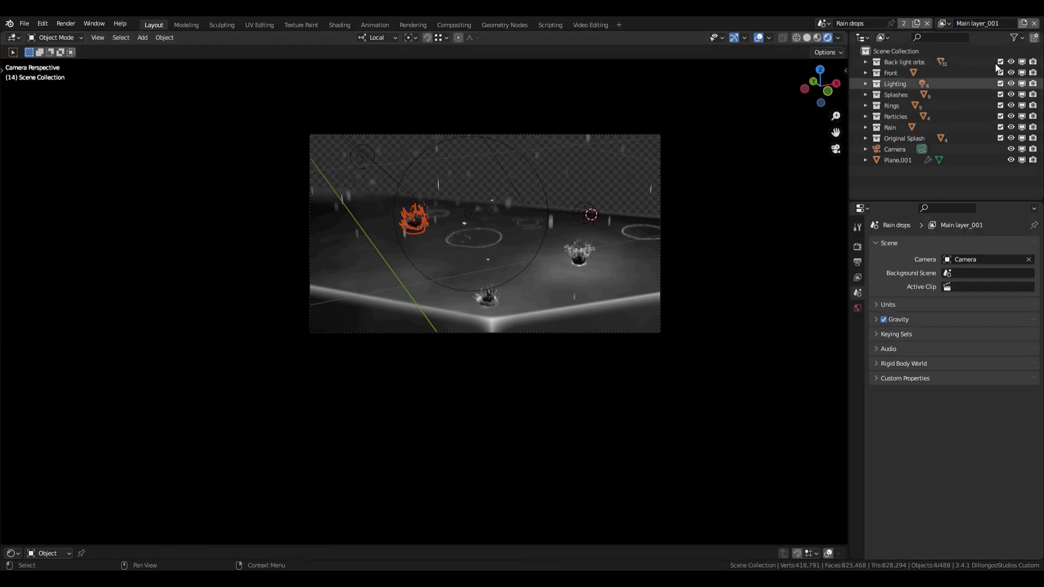
Exclude every collection except Back light orbs from the new view layer and hide the overhead rain emitter plane
drag(1000, 62, 1006, 145)
click(1011, 159)
click(1000, 62)
click(508, 176)
scroll(373, 183, up, 3)
click(372, 181)
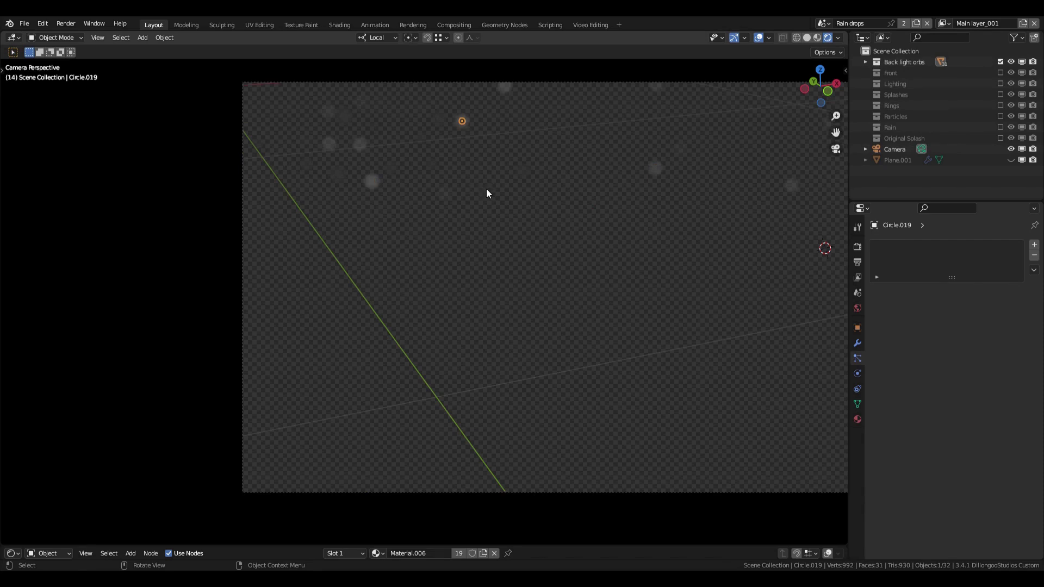
Add a mesh circle, scale it down and fill it with a face
key(shift+a)
mouse_move(413, 298)
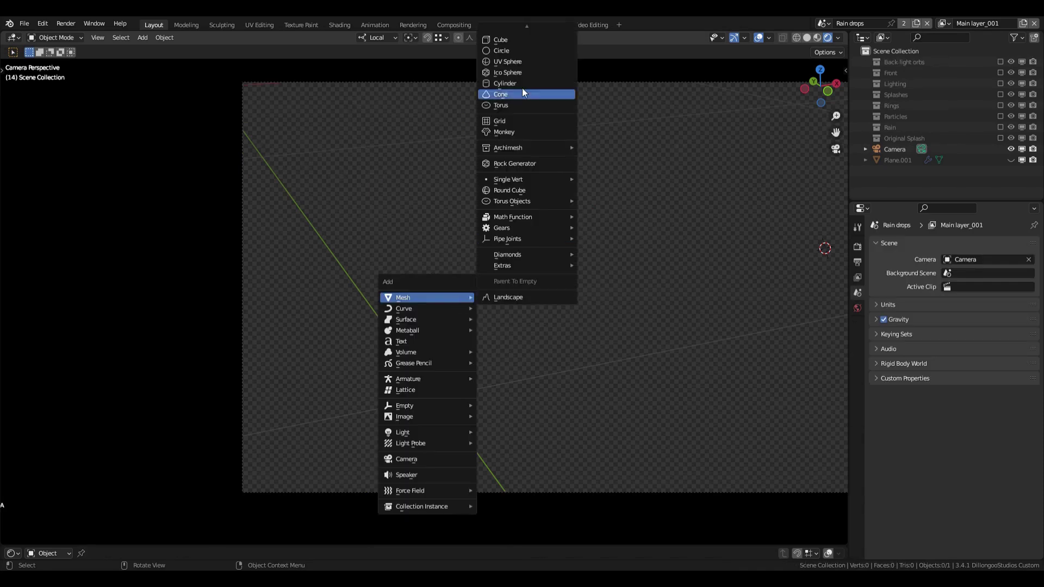
click(523, 51)
scroll(517, 251, down, 4)
key(s)
click(626, 257)
key(Home)
key(Tab)
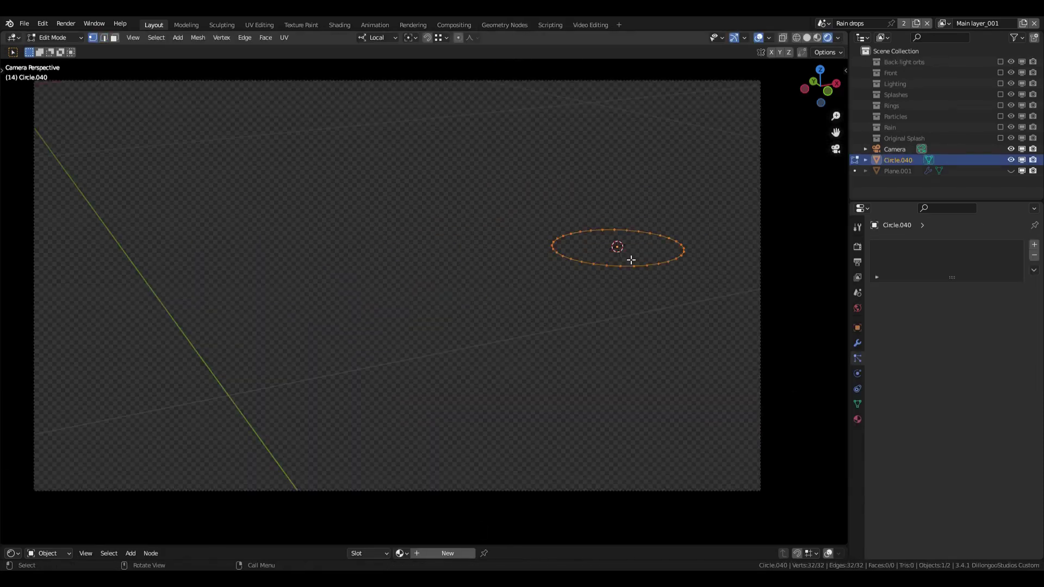
key(f)
key(Tab)
Create a material for the disc, replacing the default shader with an Emission shader connected to the output's Surface
drag(506, 546, 479, 414)
click(447, 421)
click(445, 523)
key(x)
key(shift+a)
click(414, 421)
text(e)
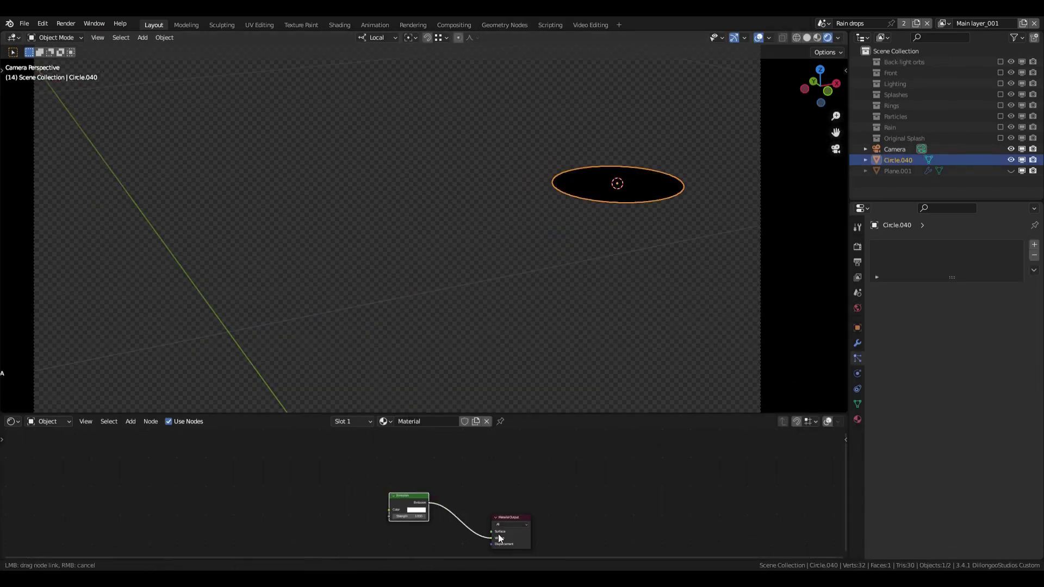
drag(498, 534, 493, 532)
Rotate the glowing disc upright and move it about -0.77 m in X, 1.56 m in Y and 0.59 m in Z
scroll(641, 272, down, 2)
key(r)
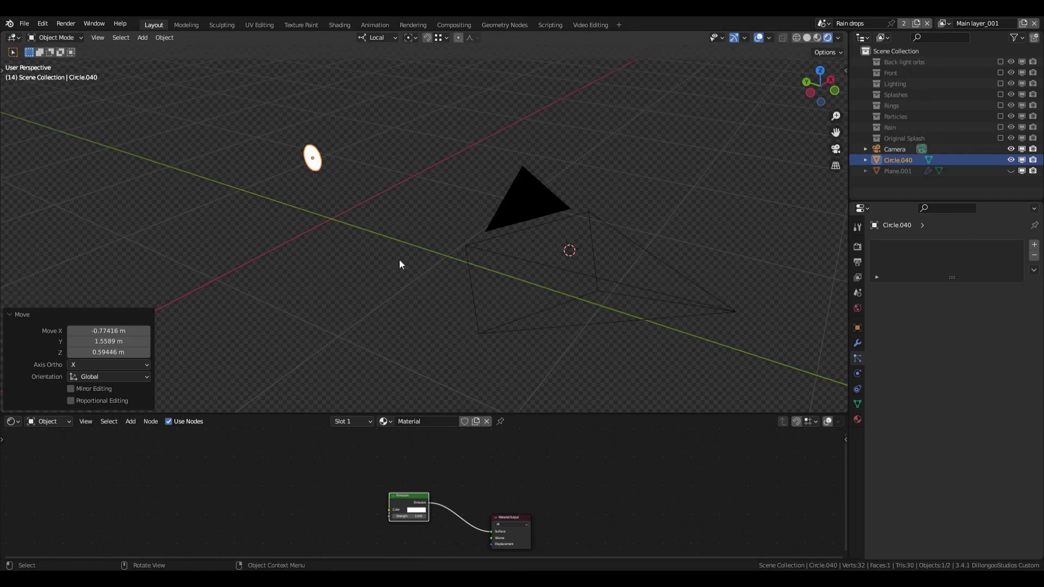
key(r)
key(z)
right_click(347, 96)
middle_drag(347, 96, 518, 314)
key(r)
key(z)
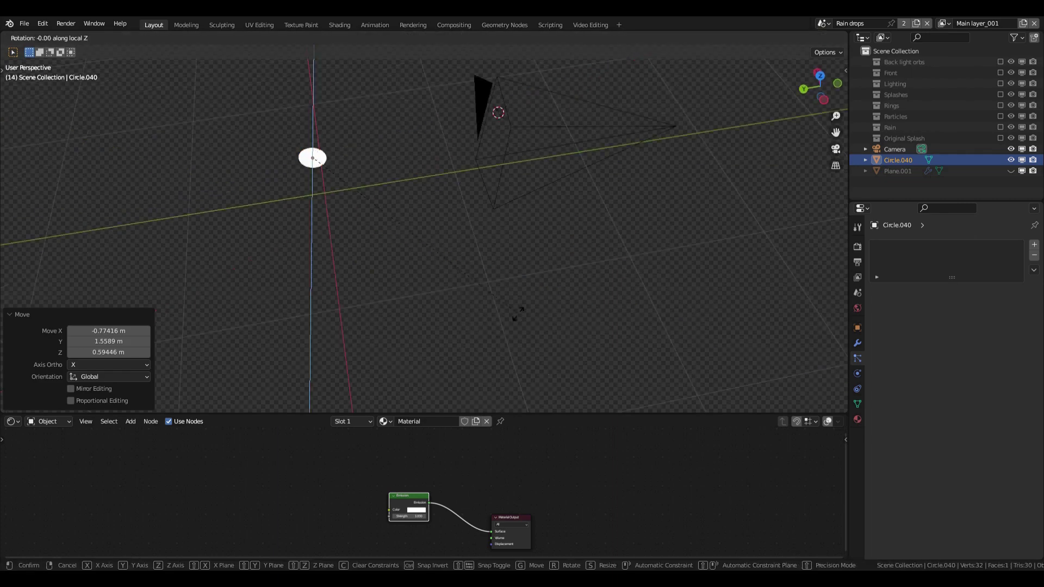
right_click(263, 319)
middle_drag(264, 319, 337, 206)
Rotate the glowing disc about Z to face the camera, scale it down and position it in the upper part of the frame
click(372, 38)
key(r)
key(z)
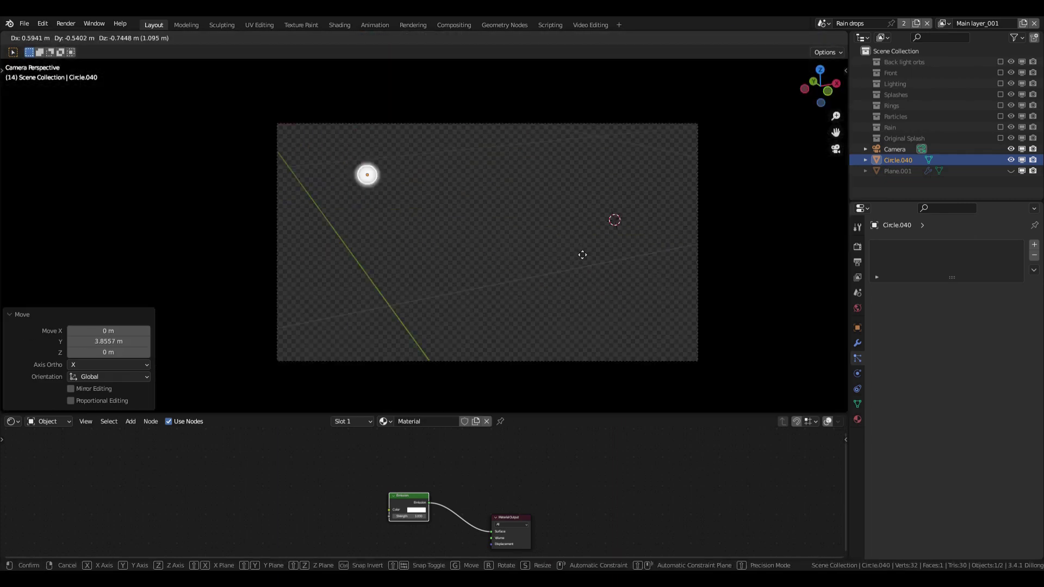
click(583, 254)
key(s)
click(503, 291)
key(g)
click(465, 264)
Duplicate the glowing orb six times and scatter the copies across the upper half of the camera frame
key(shift+d)
click(529, 298)
key(shift+d)
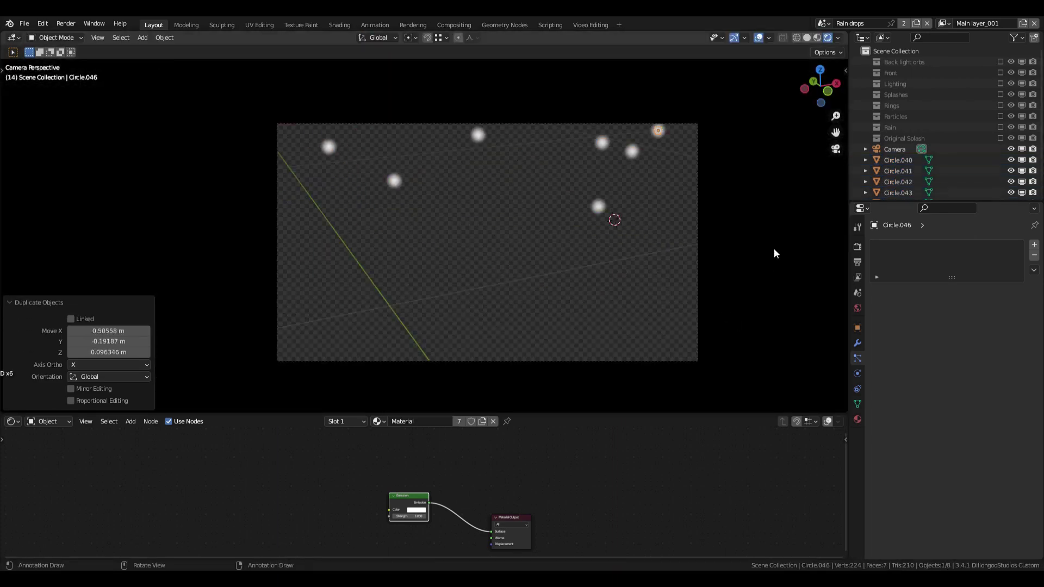
Resize several of the orb copies individually to vary their sizes
key(s)
click(717, 193)
click(598, 206)
key(s)
click(642, 243)
click(478, 135)
key(s)
click(540, 191)
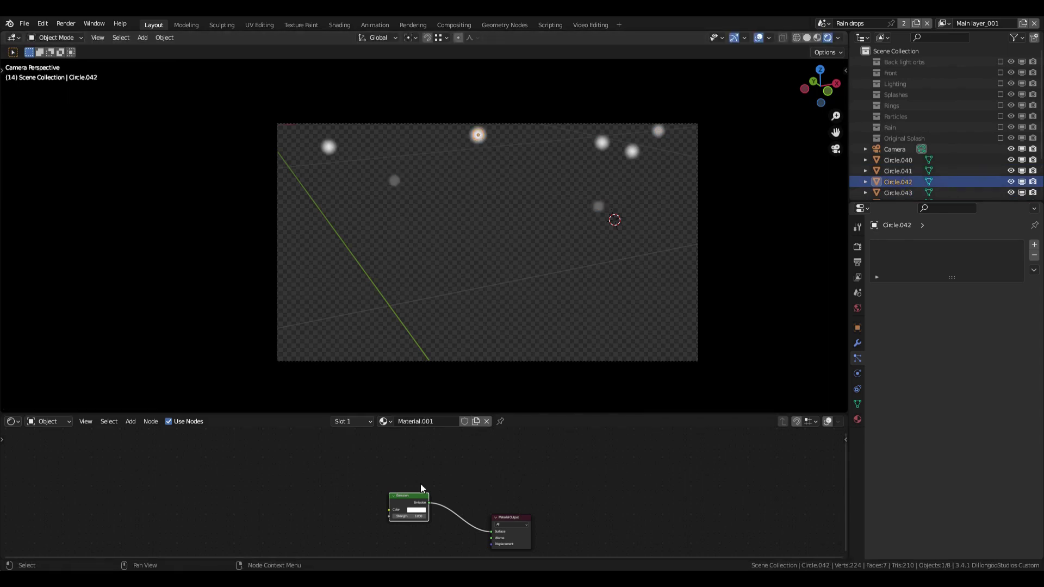
click(632, 151)
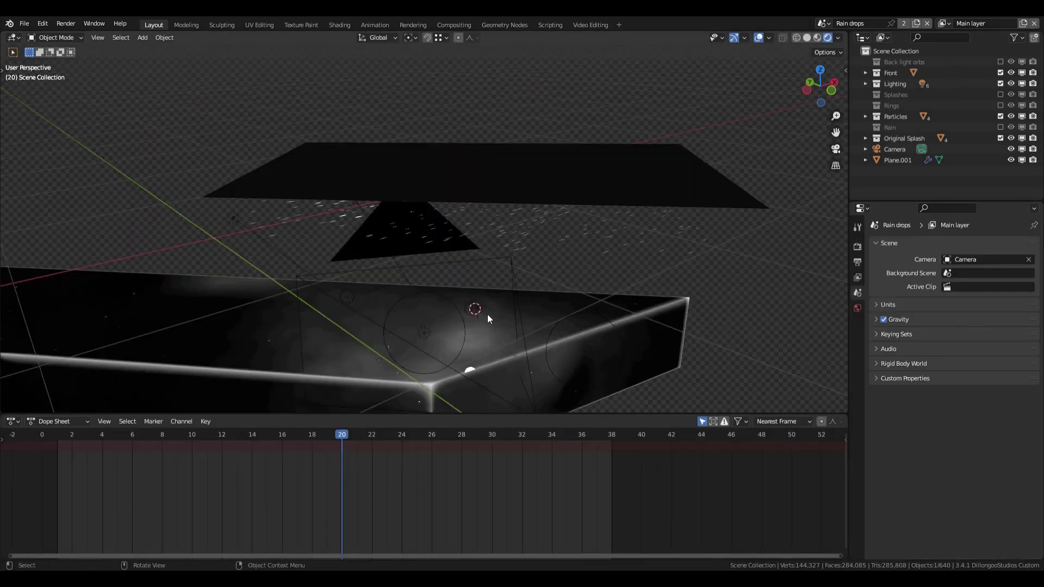
Duplicate two of the original splash meshes and move the copies about -1.42 m in X, 1.63 m in Y and -0.27 m in Z
shift+middle_drag(487, 314, 596, 322)
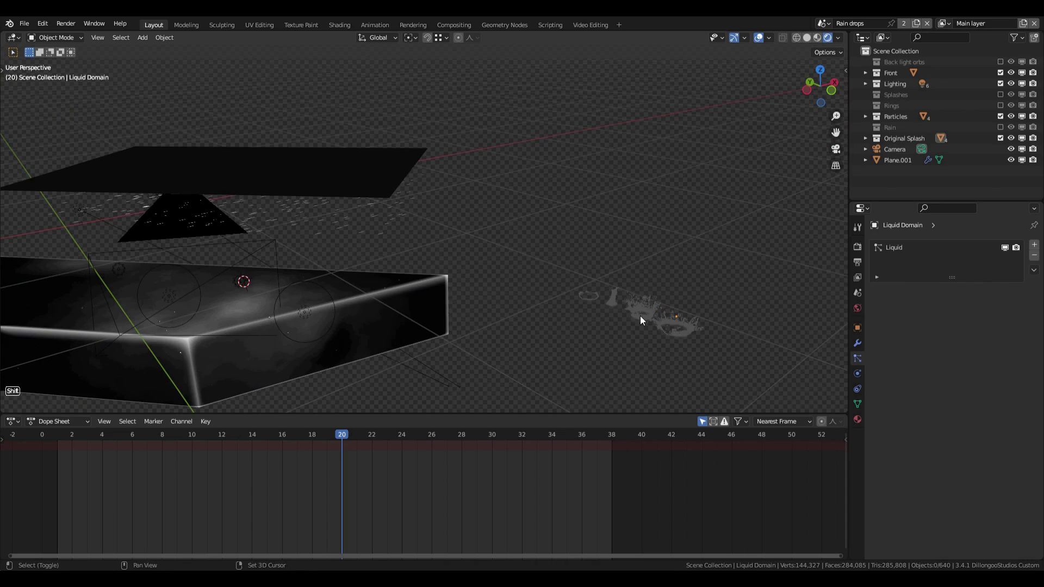
key(shift+d)
click(194, 336)
key(KP_0)
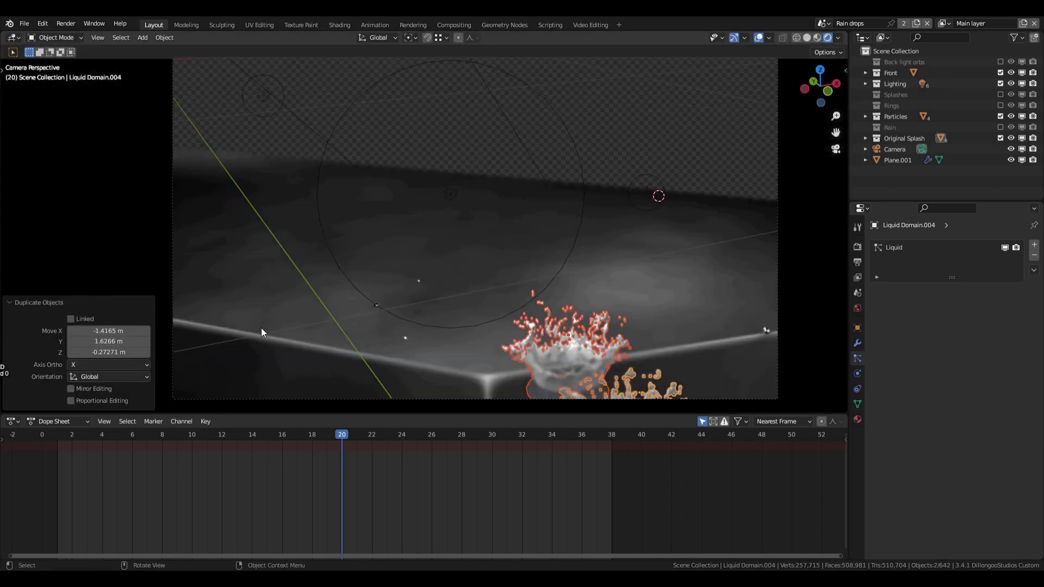
Move the two splash copies back along Y onto the water surface and rotate them about Z
key(g)
key(y)
click(382, 202)
key(r)
key(z)
click(541, 181)
Move the Liquid Domain.004 splash along X, scale it down and adjust its height along Z on the water surface
click(483, 275)
key(g)
key(x)
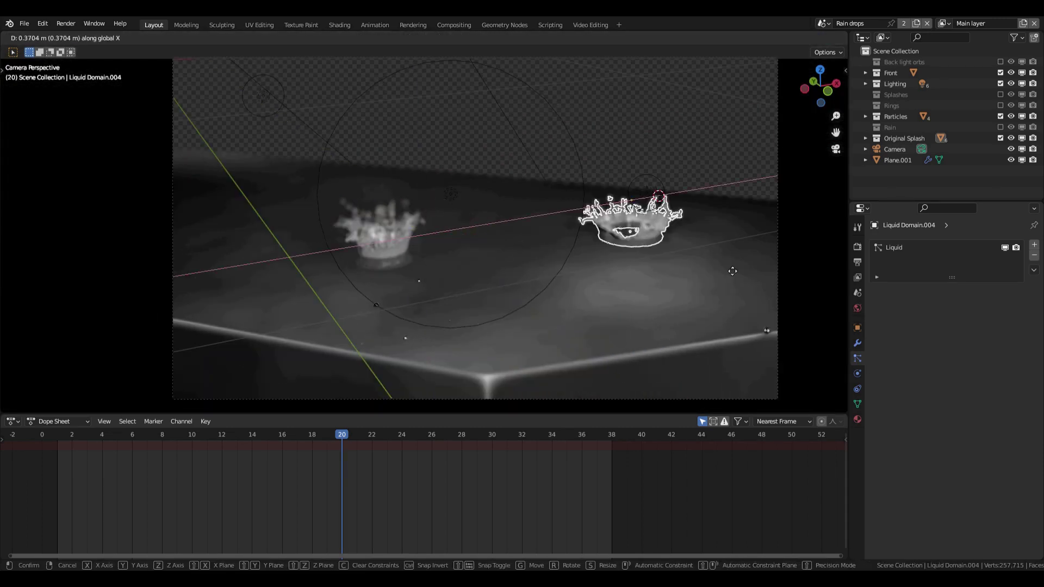
click(709, 306)
key(s)
click(655, 235)
key(g)
key(z)
click(560, 331)
Scale the Liquid Domain.007 splash to about 0.7, lower it along Z and rotate it about 90° around Z
click(401, 240)
key(s)
click(473, 340)
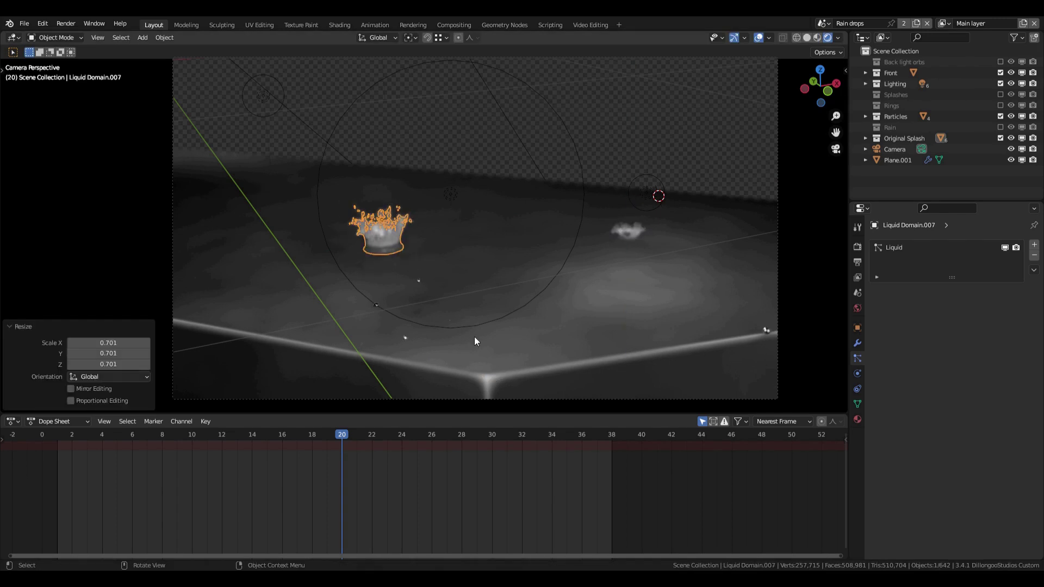
key(g)
key(z)
click(536, 357)
key(r)
key(z)
click(443, 159)
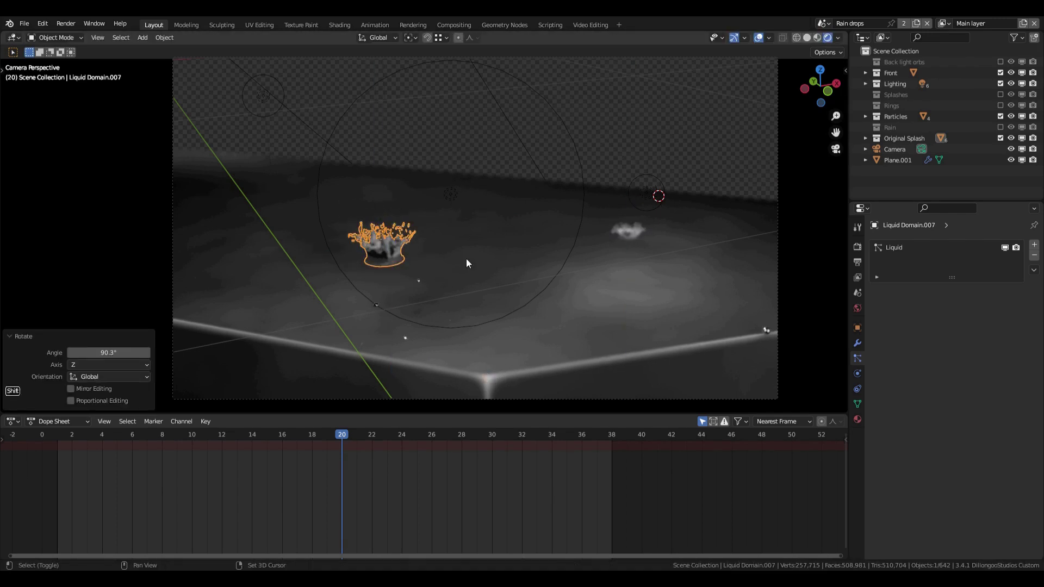
Insert Location, Rotation & Scale keyframes for both splashes at frame 1
key(shift+Left)
shift+middle_drag(401, 279, 461, 263)
key(i)
click(457, 244)
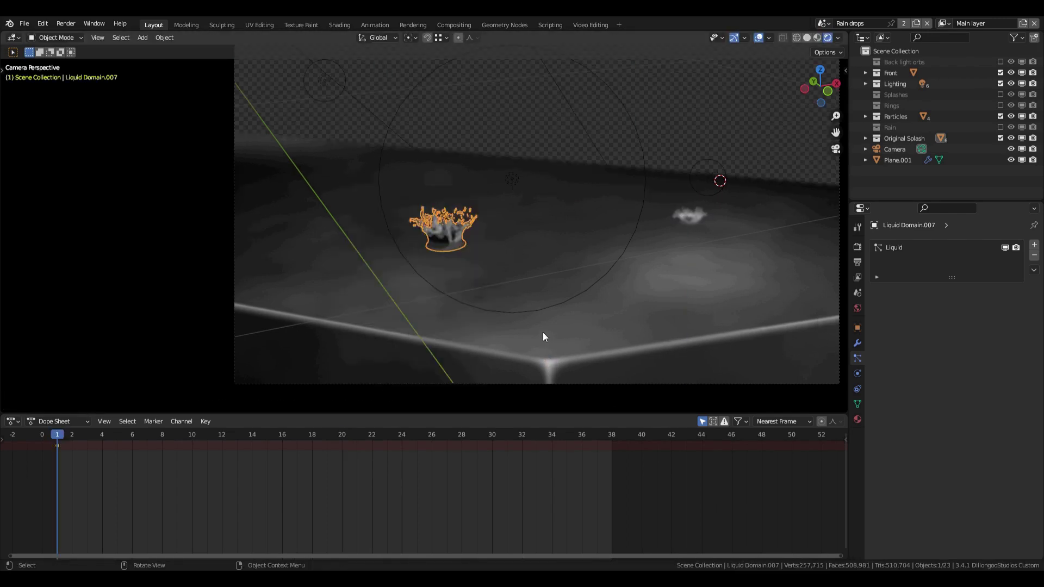
click(696, 217)
key(i)
click(696, 218)
At frame 2, scale down the Liquid Domain.007 splash, rotate it about 59° around Z and keyframe its location, rotation and scale
click(451, 255)
key(Right)
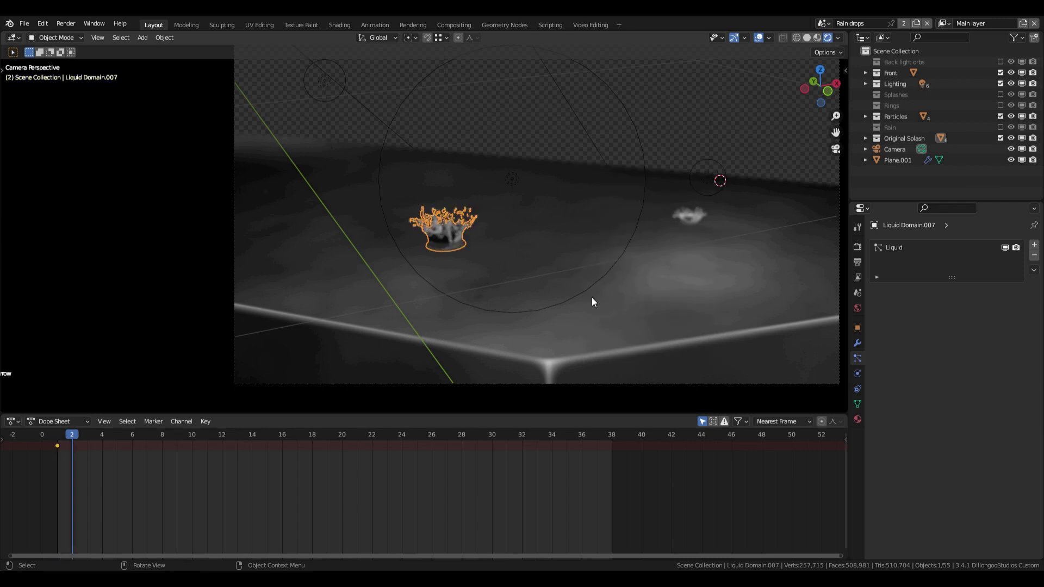
key(s)
click(548, 285)
key(r)
key(z)
click(571, 178)
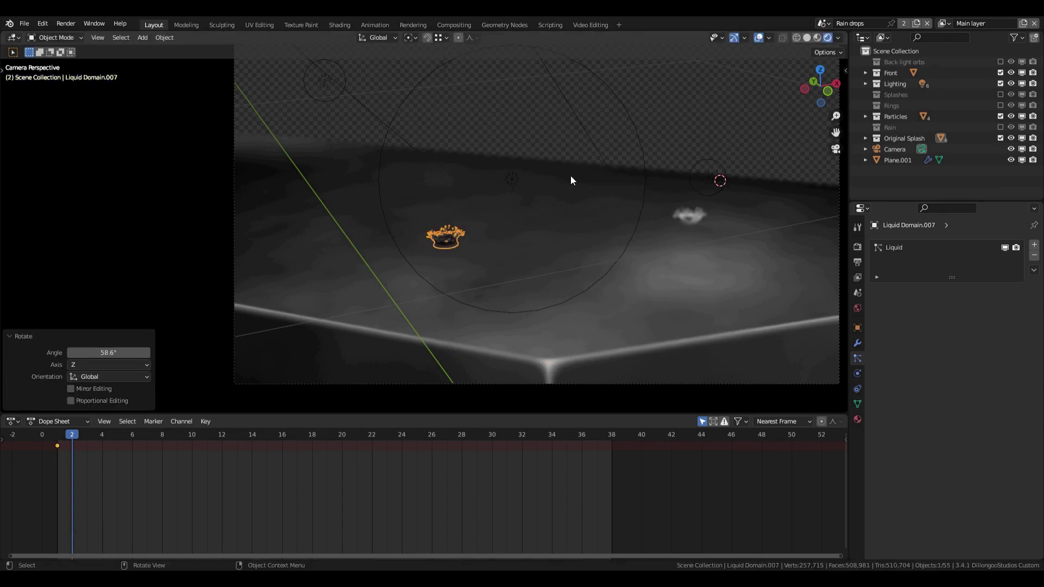
key(i)
click(569, 256)
At frame 2, rotate the Liquid Domain.004 splash around Z, lower it about 0.007 m and keyframe its transforms
click(690, 218)
key(r)
key(z)
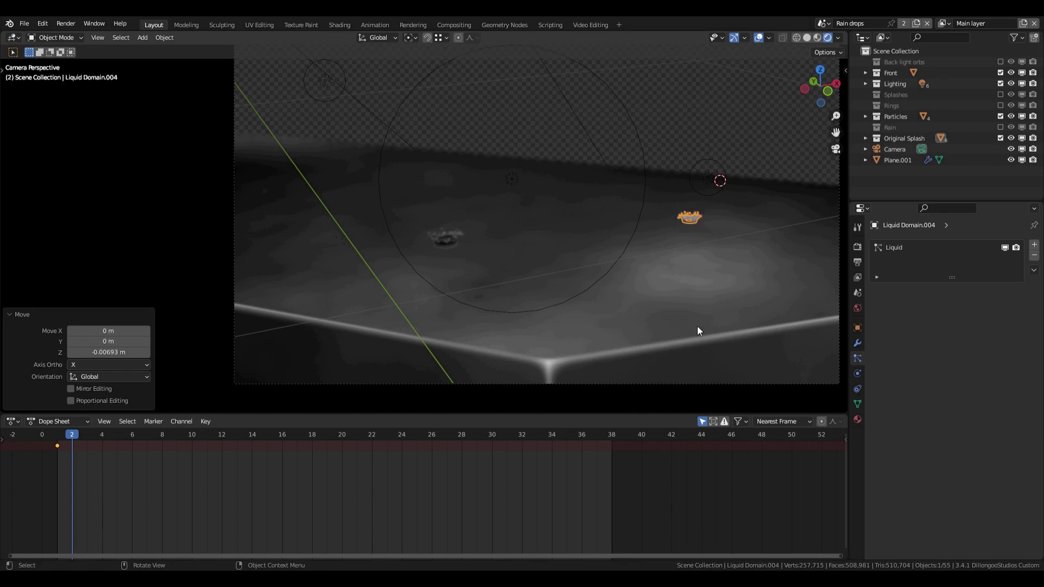
click(722, 253)
key(i)
click(614, 299)
At frame 3, scale the Liquid Domain.004 splash to about 0.6, rotate it around Z and keyframe its transforms
key(Right)
key(s)
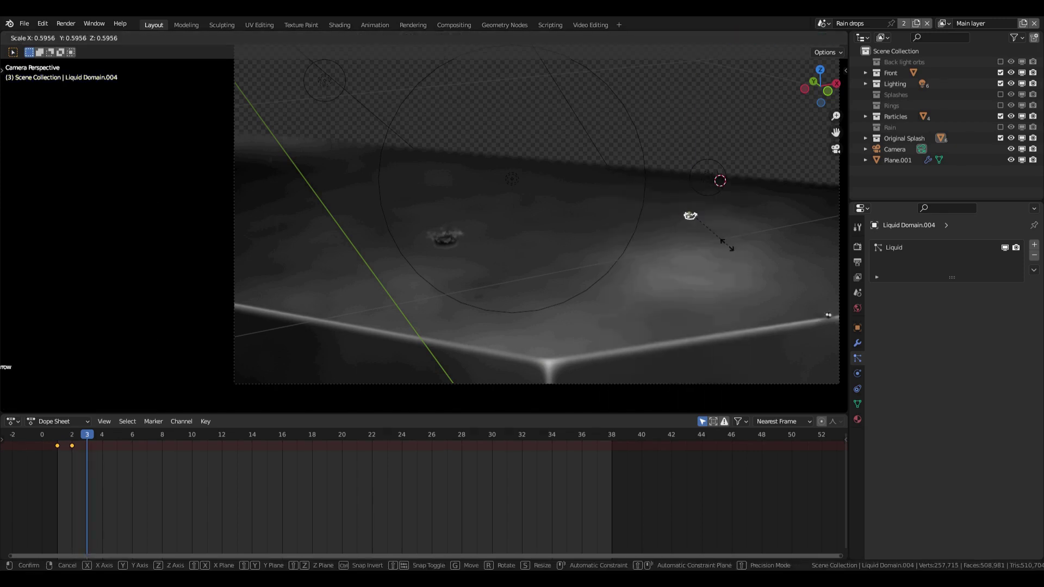
click(725, 248)
key(r)
key(z)
click(746, 253)
key(i)
click(549, 363)
click(511, 274)
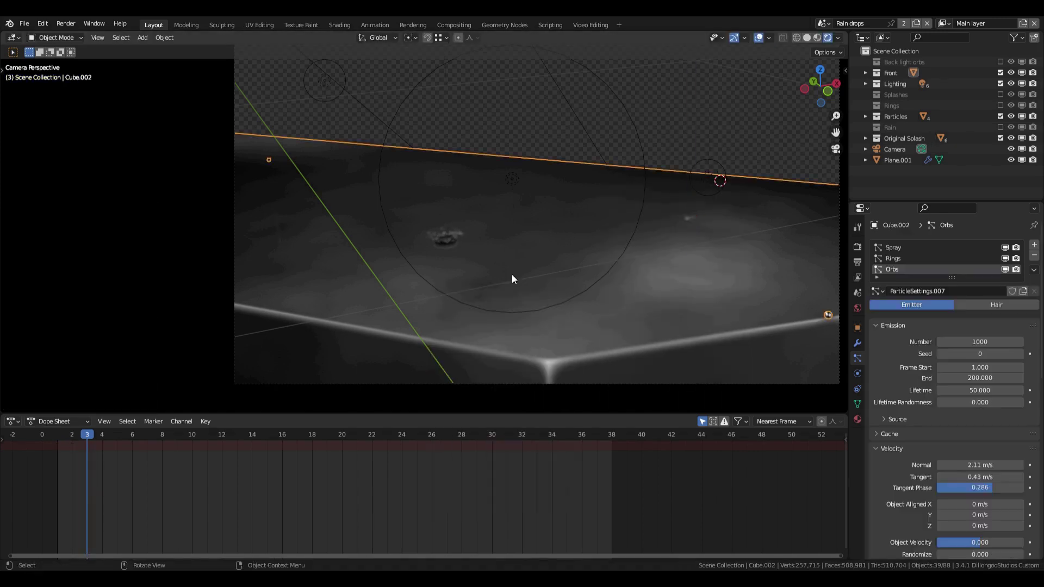
At frame 3, shrink the Liquid Domain.007 splash, rotate it about 48° around Z and keyframe its location, rotation and scale
click(444, 236)
key(s)
click(521, 286)
key(r)
key(z)
click(560, 229)
key(i)
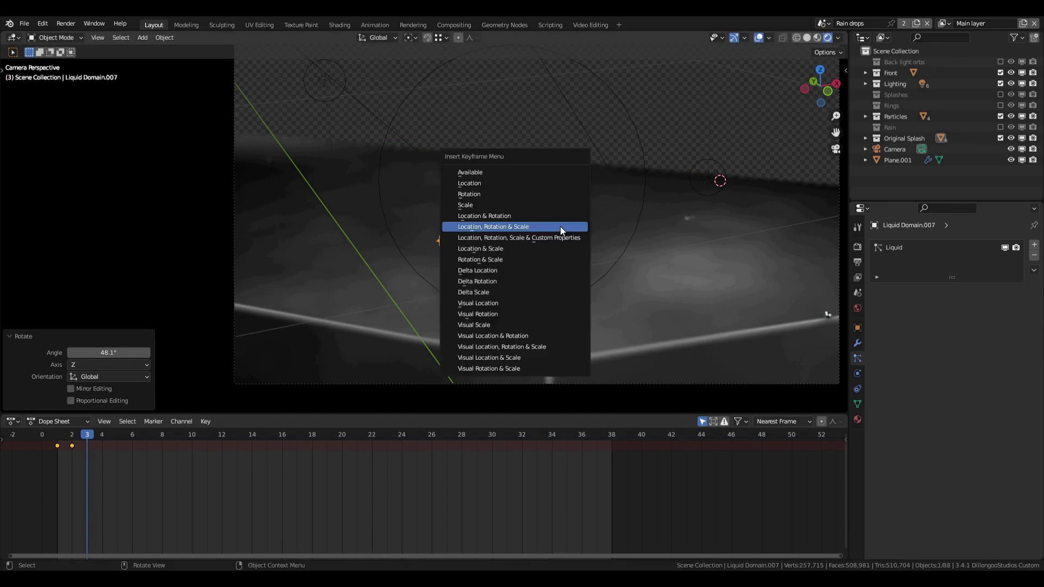
click(560, 226)
Step back and forth through the first few frames to review the shrinking splash animation
key(Left)
key(Left)
key(Right)
key(Right)
key(Right)
key(Left)
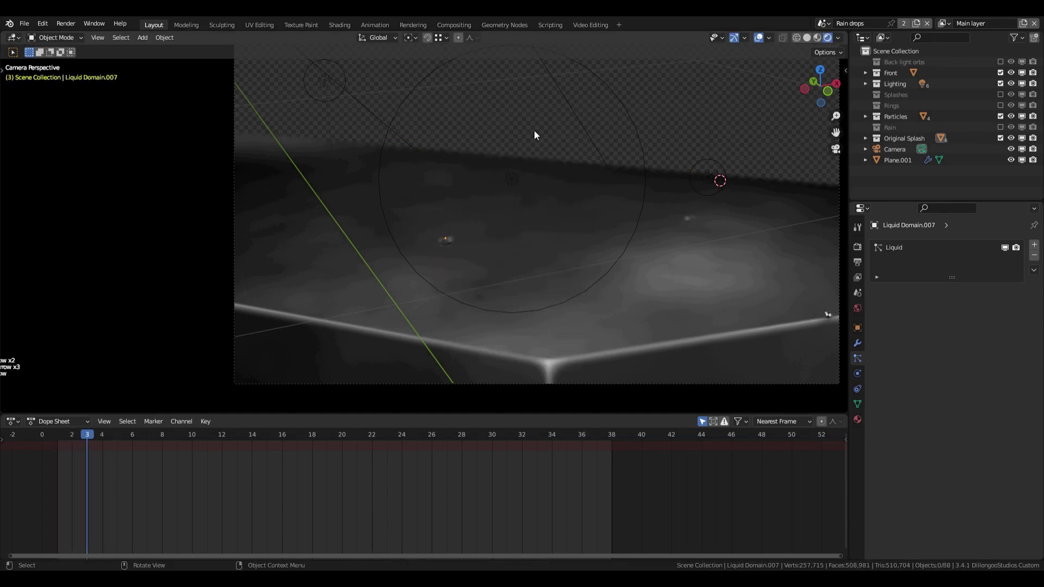
key(Left)
key(Left)
key(Left)
key(Right)
key(Right)
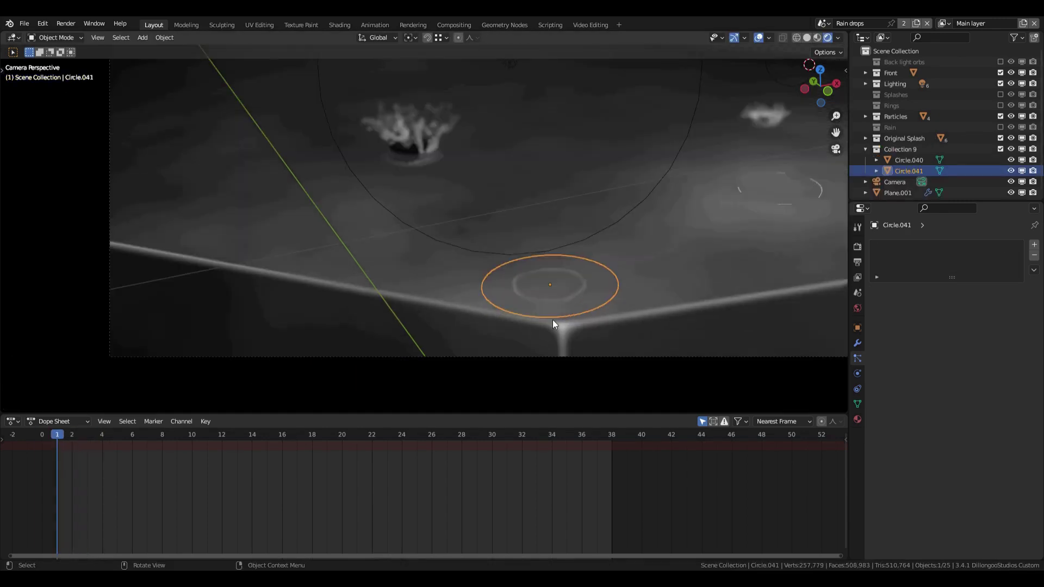
Examine the mesh of the Circle.041 ring disc and the node tree of its Material.016
key(Tab)
key(Tab)
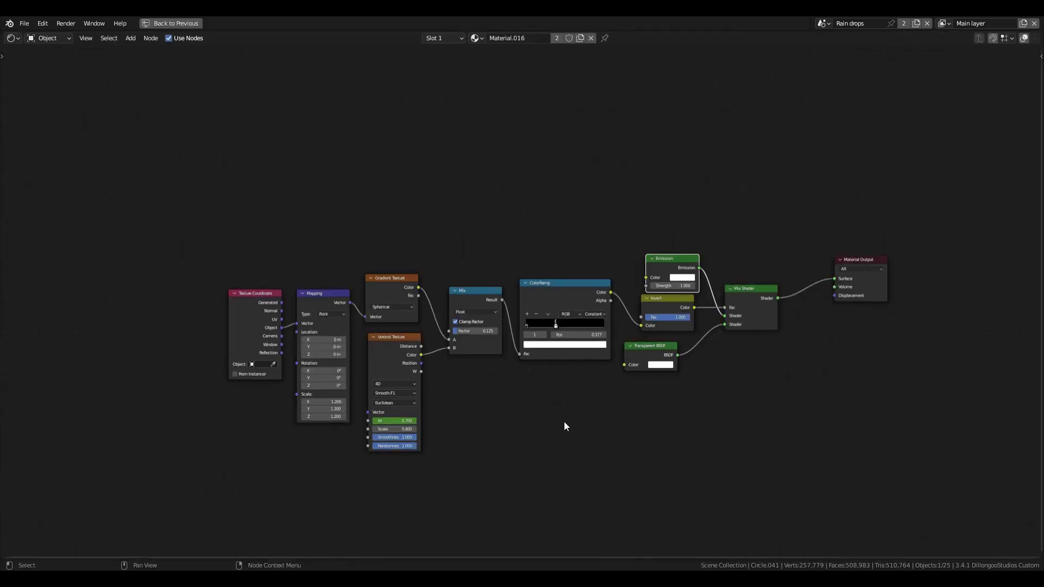
key(ctrl+space)
click(13, 351)
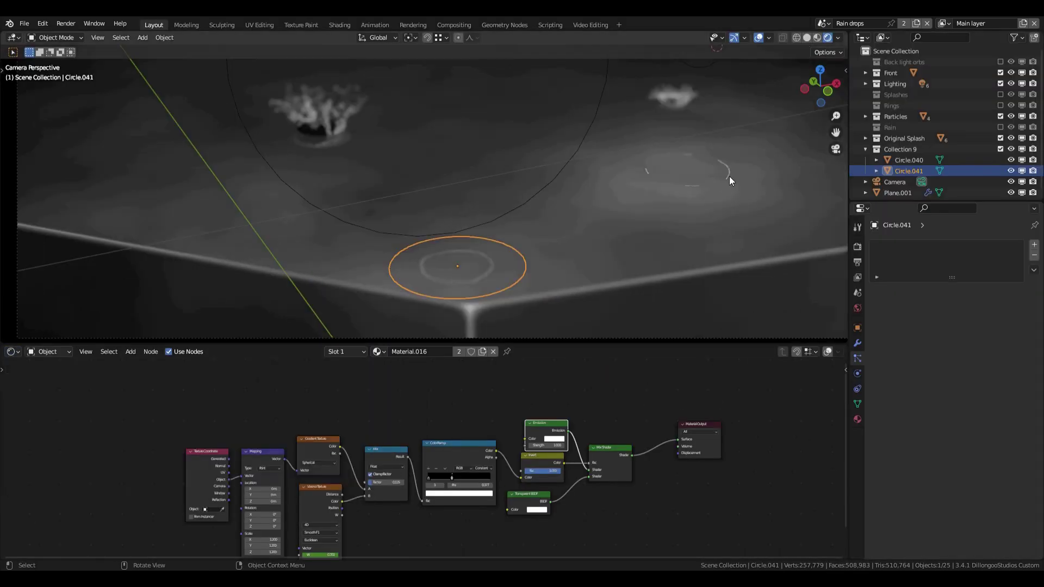
Examine the Material.017 node tree on the Circle.040 broken-ring disc and how the ring looks up close
key(ctrl+space)
middle_drag(549, 492, 475, 386)
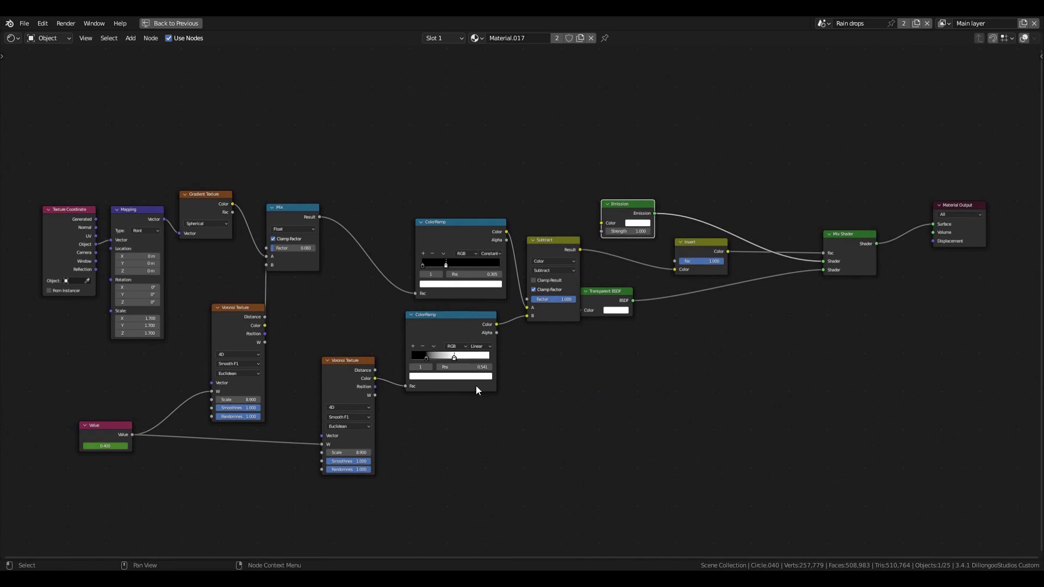
key(ctrl+space)
middle_drag(522, 223, 546, 246)
scroll(546, 246, up, 5)
middle_drag(211, 515, 367, 455)
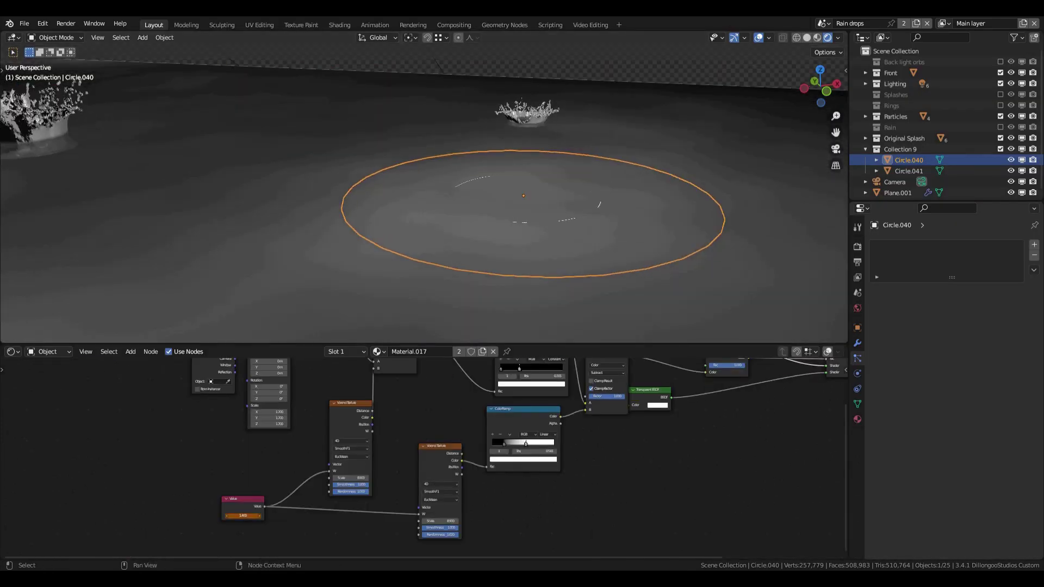
key(ctrl+space)
key(ctrl+space)
scroll(509, 235, down, 3)
click(326, 288)
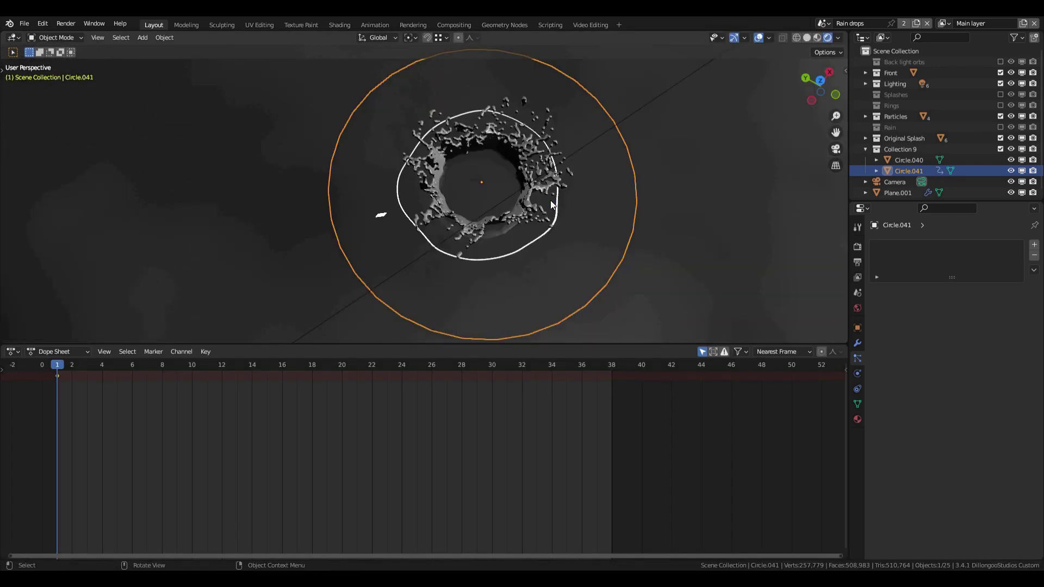
At frame 2, scale up the Circle.041 ring, rotate it and keyframe its location, rotation and scale
key(Right)
key(s)
click(611, 248)
key(r)
click(603, 219)
key(i)
click(604, 219)
At frame 3, enlarge the Circle.041 ring further, rotate it and keyframe its location, rotation and scale
key(Right)
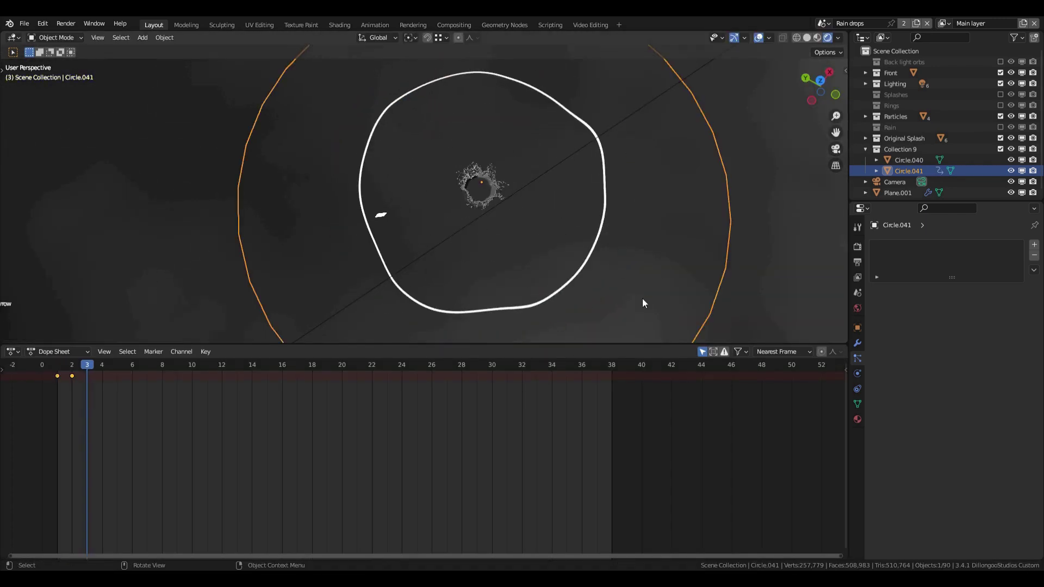
key(s)
click(669, 317)
key(r)
click(619, 146)
key(i)
click(619, 146)
At frame 1, move the Circle.040 broken ring along X around the other splash, scale it to fit and keyframe its transforms
middle_drag(582, 218, 554, 243)
key(Left)
key(Left)
click(554, 243)
key(g)
key(x)
click(613, 193)
middle_drag(613, 193, 590, 255)
key(s)
click(653, 252)
key(i)
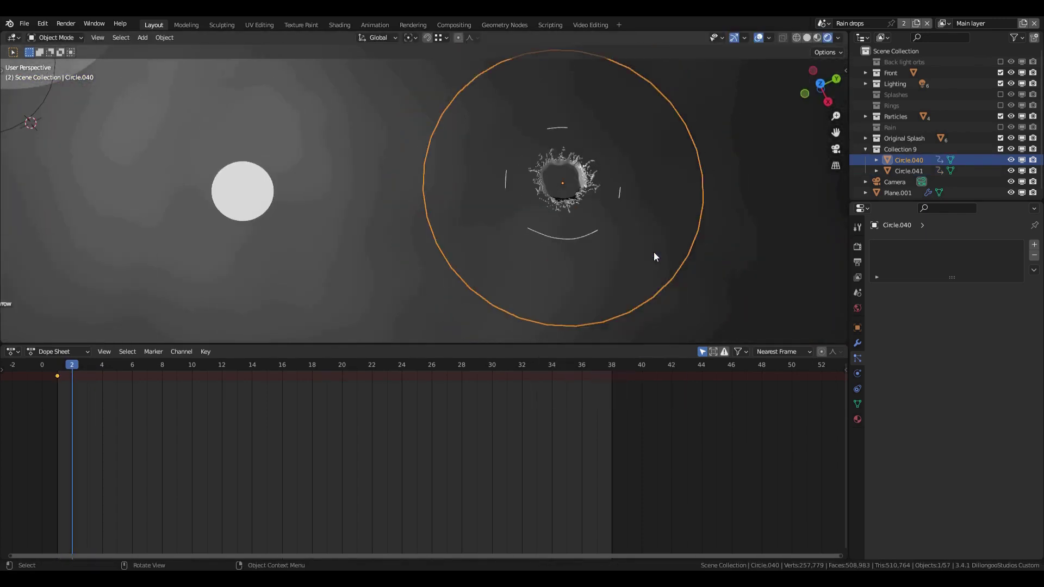
At frame 2, scale up the Circle.040 broken ring, rotate it and keyframe its location, rotation and scale
key(s)
click(692, 264)
key(r)
click(620, 301)
key(i)
click(622, 298)
At frame 3, enlarge the Circle.040 broken ring, rotate it about -34.5° around Z and keyframe its transforms
key(Right)
key(s)
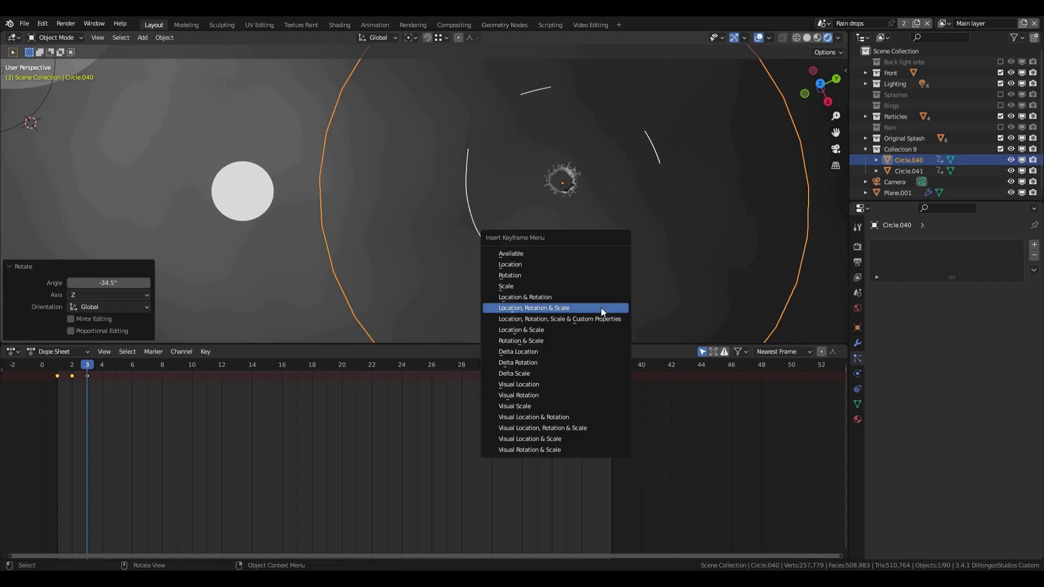
click(601, 308)
Step through the first four frames in camera view to review the expanding rings and shrinking splashes
key(Left)
key(Left)
key(KP_0)
key(Right)
key(Right)
key(Right)
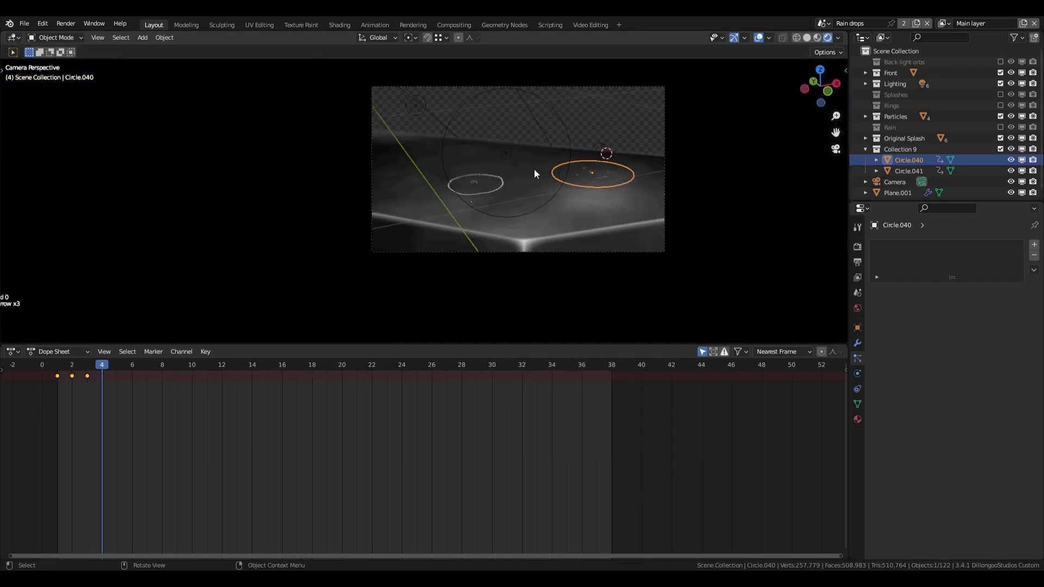
key(alt+a)
key(Left)
key(Left)
key(Left)
key(Left)
Check the scene's output frame rate and examine the compositing nodes that combine the Main layer and Back light orbs render layers
click(857, 262)
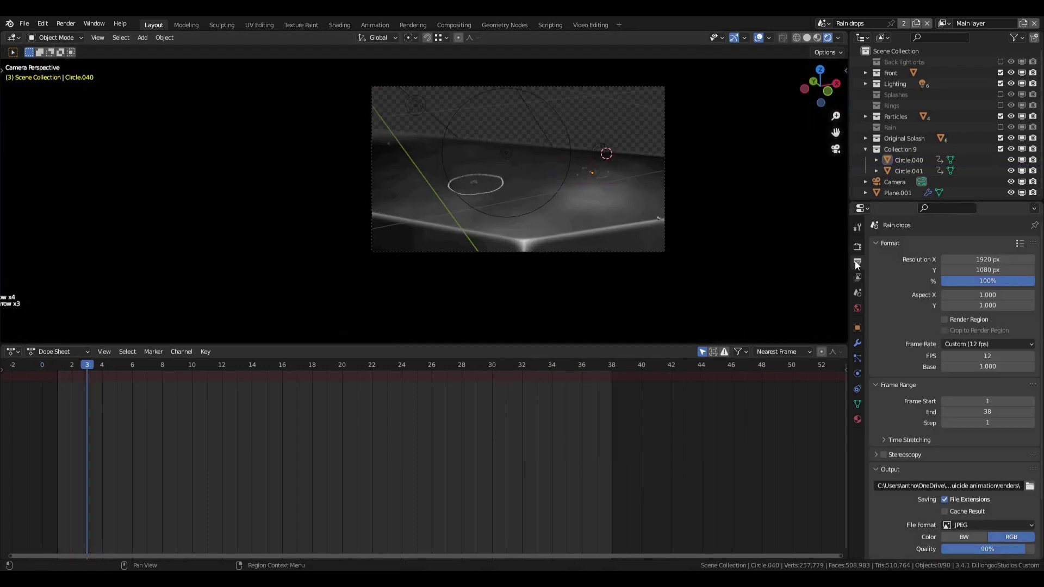
click(442, 22)
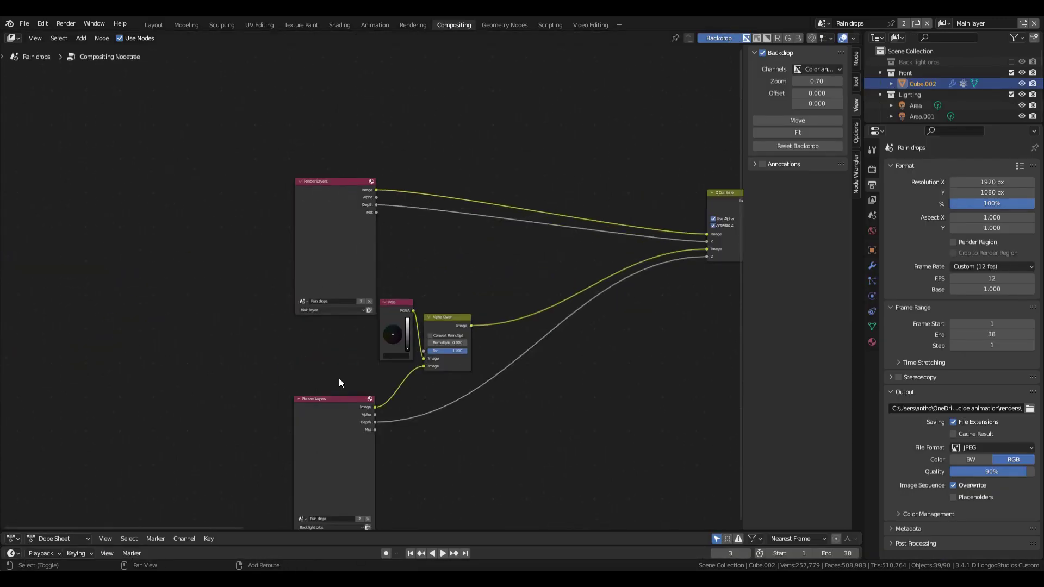
shift+middle_drag(340, 379, 377, 236)
middle_drag(360, 349, 263, 437)
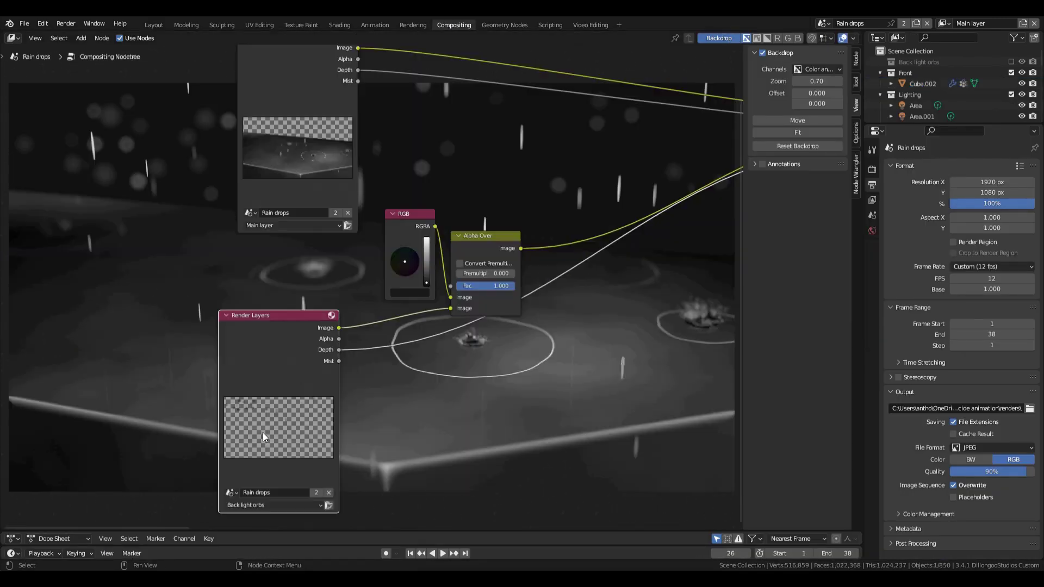
scroll(265, 429, up, 5)
scroll(269, 423, down, 5)
middle_drag(479, 324, 250, 272)
click(253, 270)
click(250, 267)
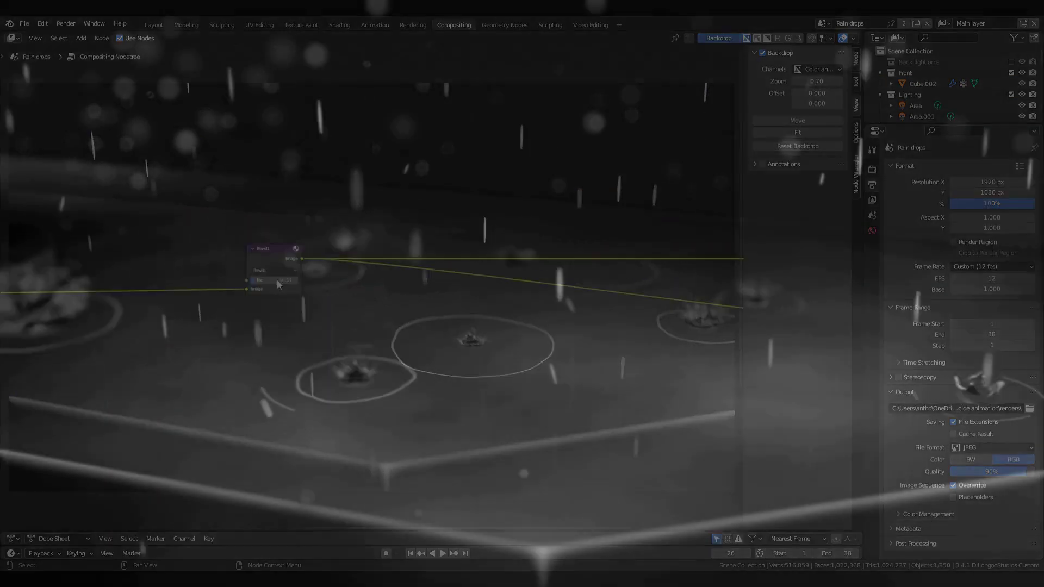